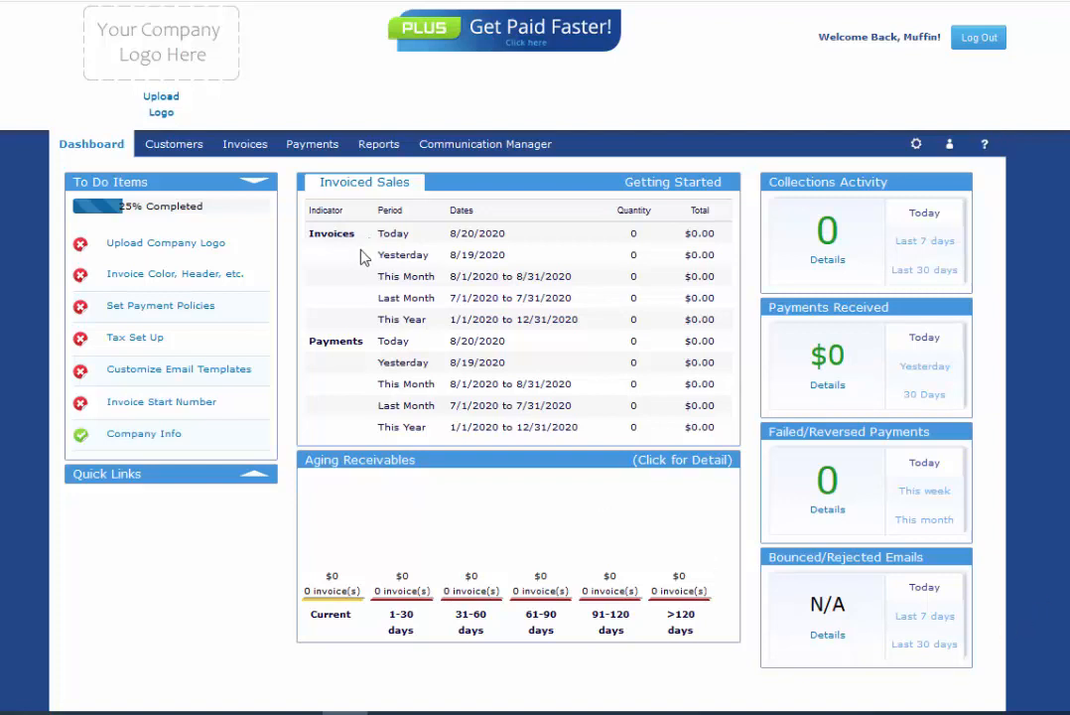
- Start a new recurring invoice, adding a new customer with first name, last name and email, and create the invoice for that customer
{"action": "left_click", "coordinate": [244, 144]}
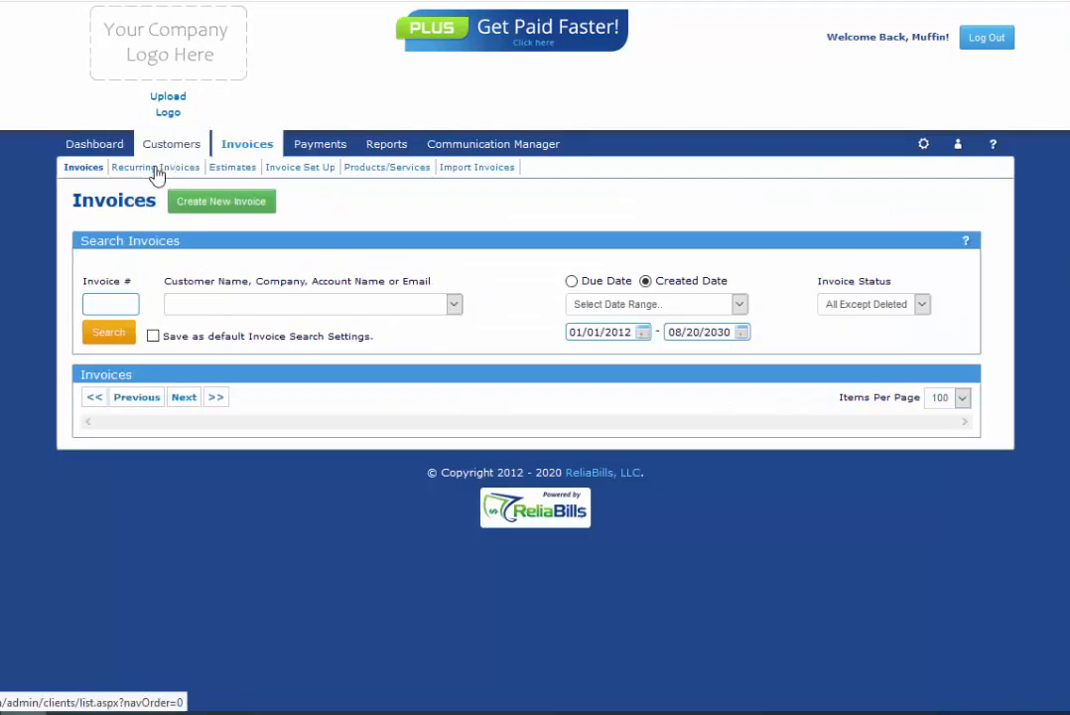
{"action": "left_click", "coordinate": [156, 168]}
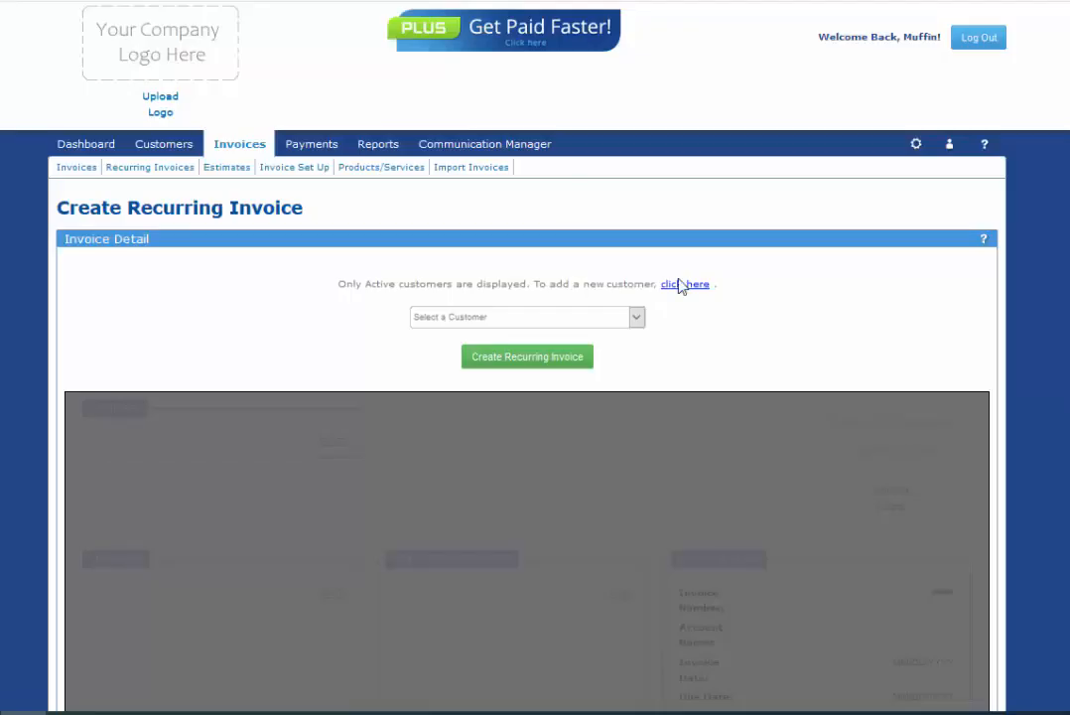
{"action": "left_click", "coordinate": [681, 286]}
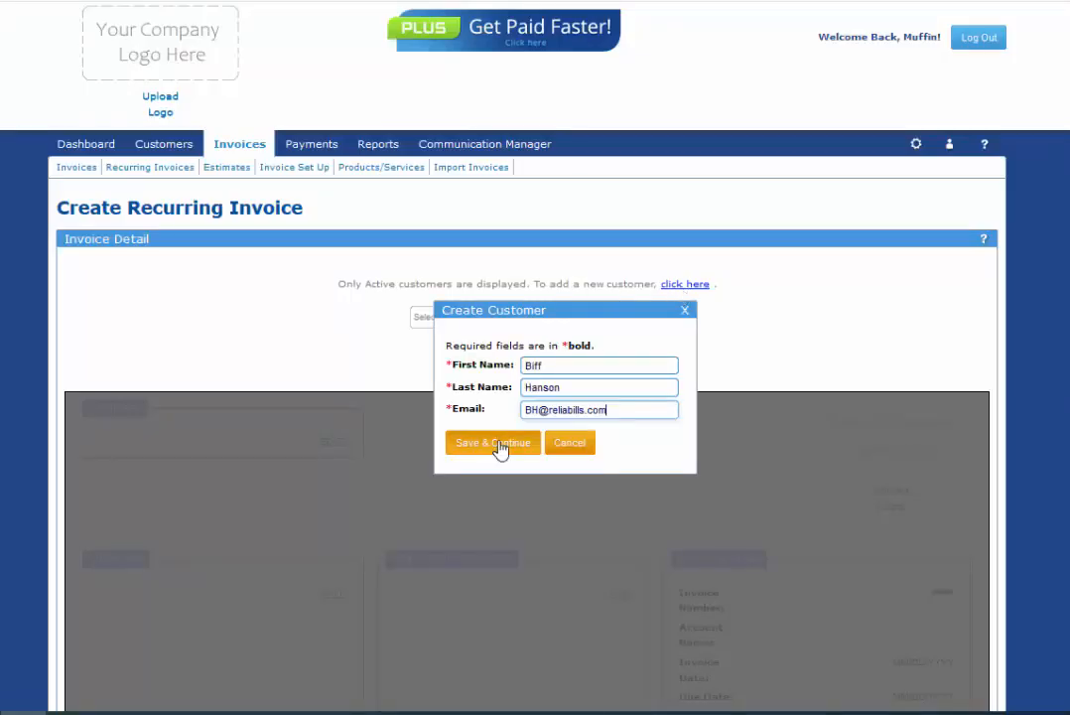
{"action": "left_click", "coordinate": [494, 443]}
{"action": "left_click", "coordinate": [527, 360]}
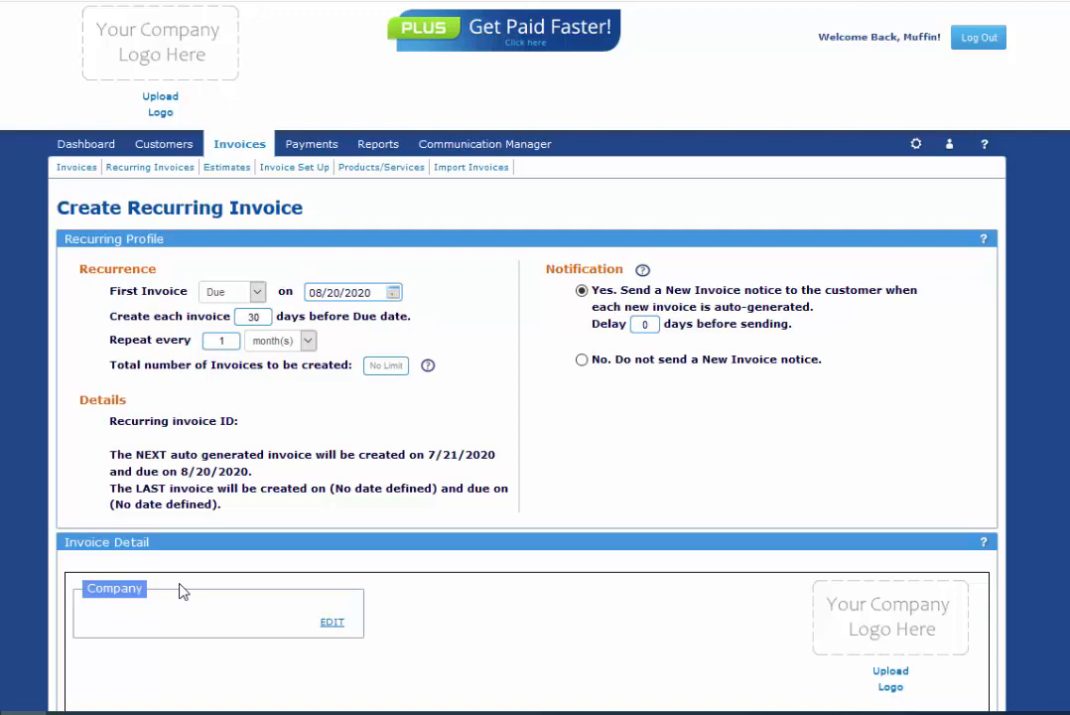
- Set the first invoice as due on 09/01/2020, with each invoice created 14 days before the due date
{"action": "left_click", "coordinate": [257, 294]}
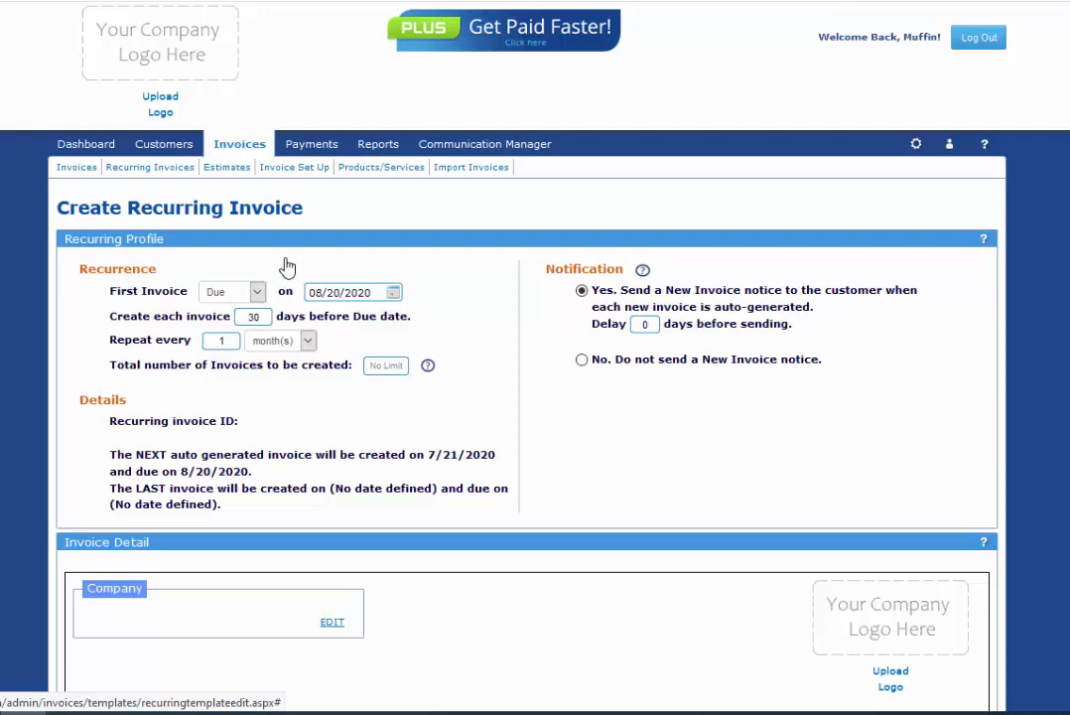
{"action": "left_click", "coordinate": [393, 293]}
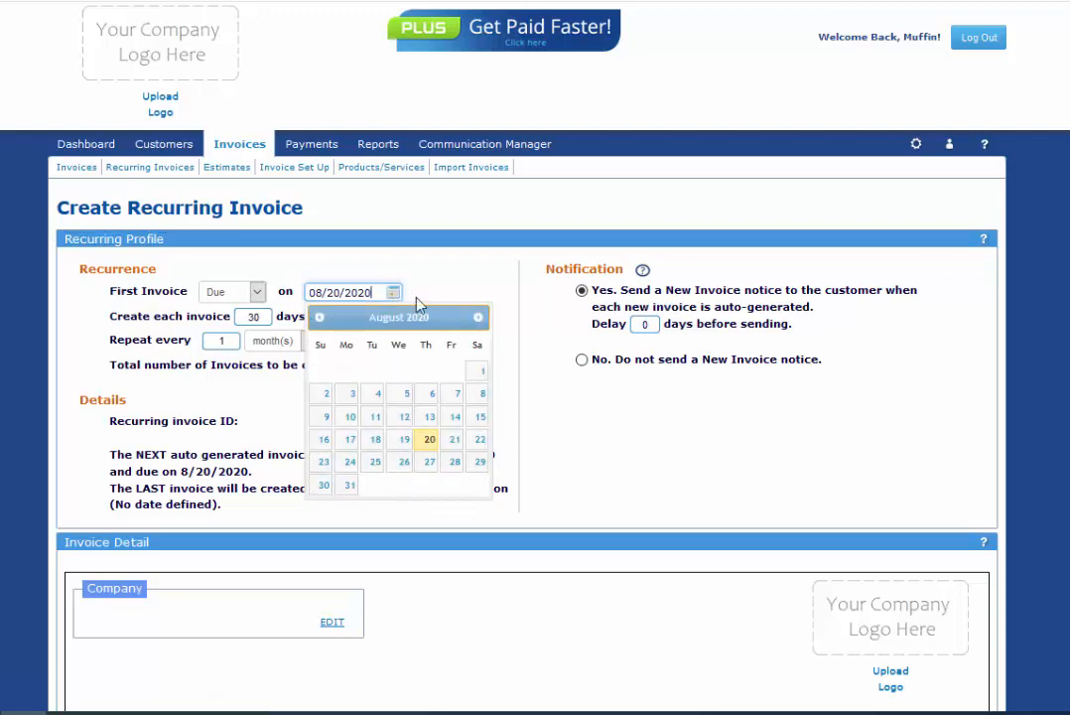
{"action": "left_click", "coordinate": [477, 316]}
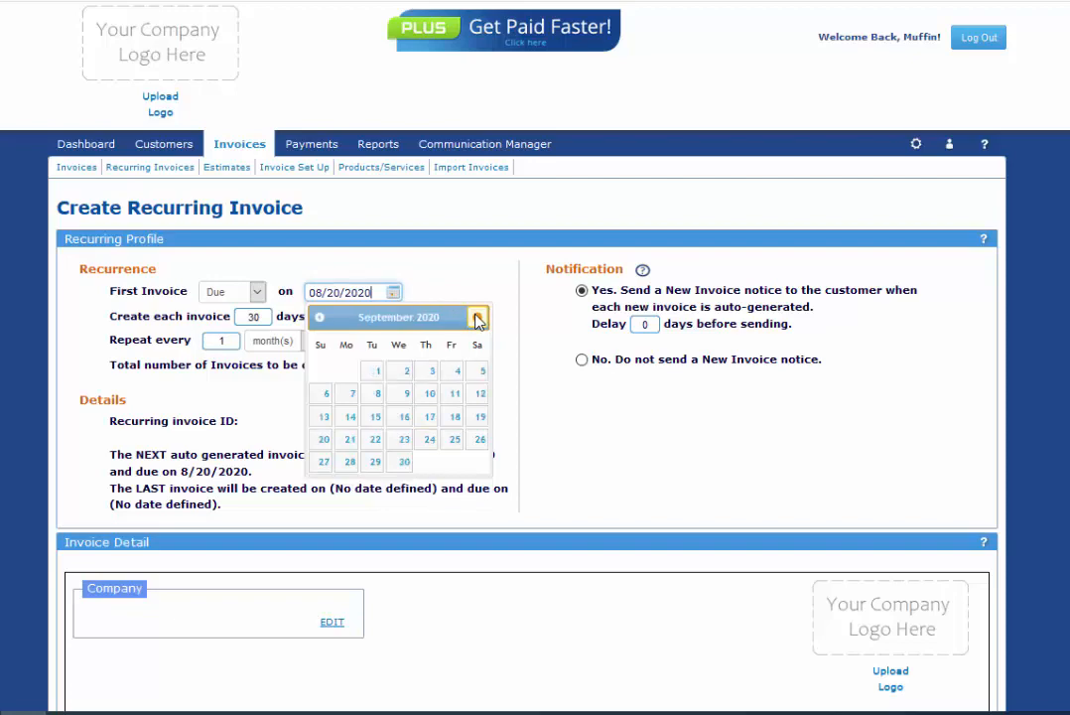
{"action": "left_click", "coordinate": [374, 375]}
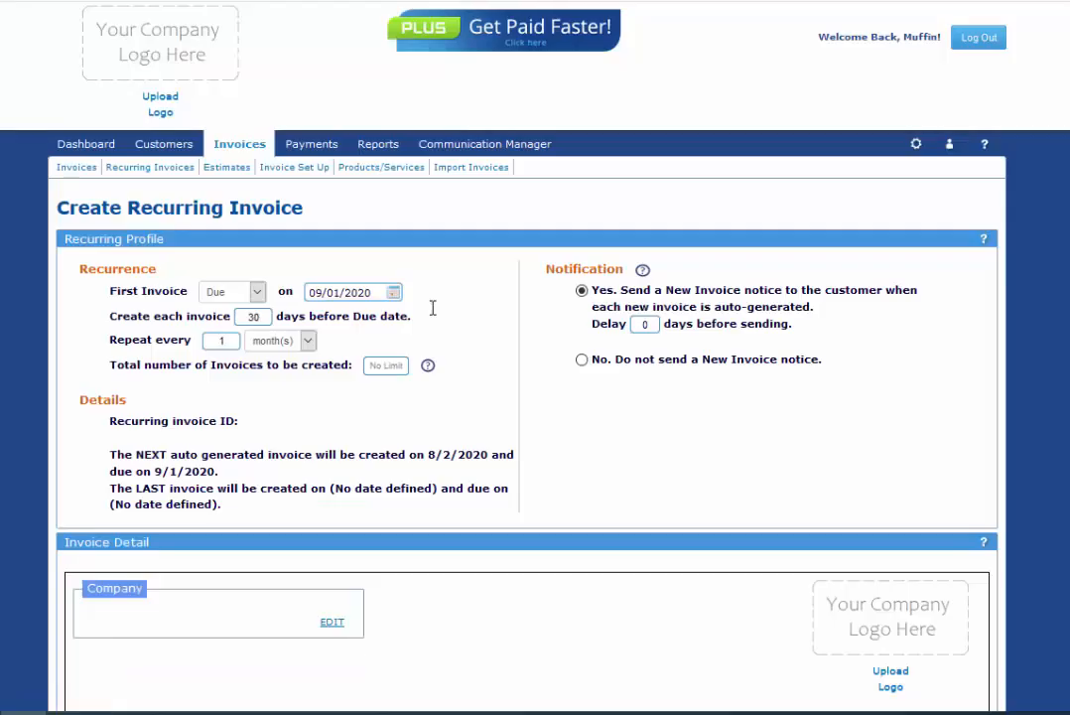
{"action": "double_click", "coordinate": [253, 316]}
{"action": "type", "text": "1"}
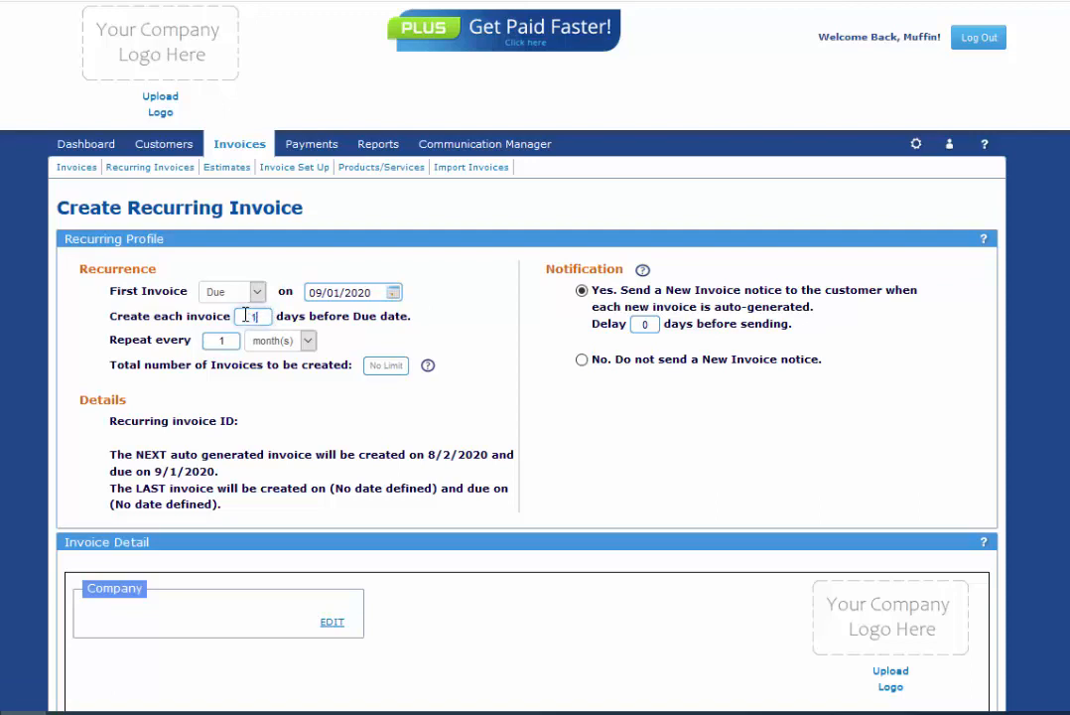
{"action": "type", "text": "4"}
{"action": "left_click", "coordinate": [462, 341]}
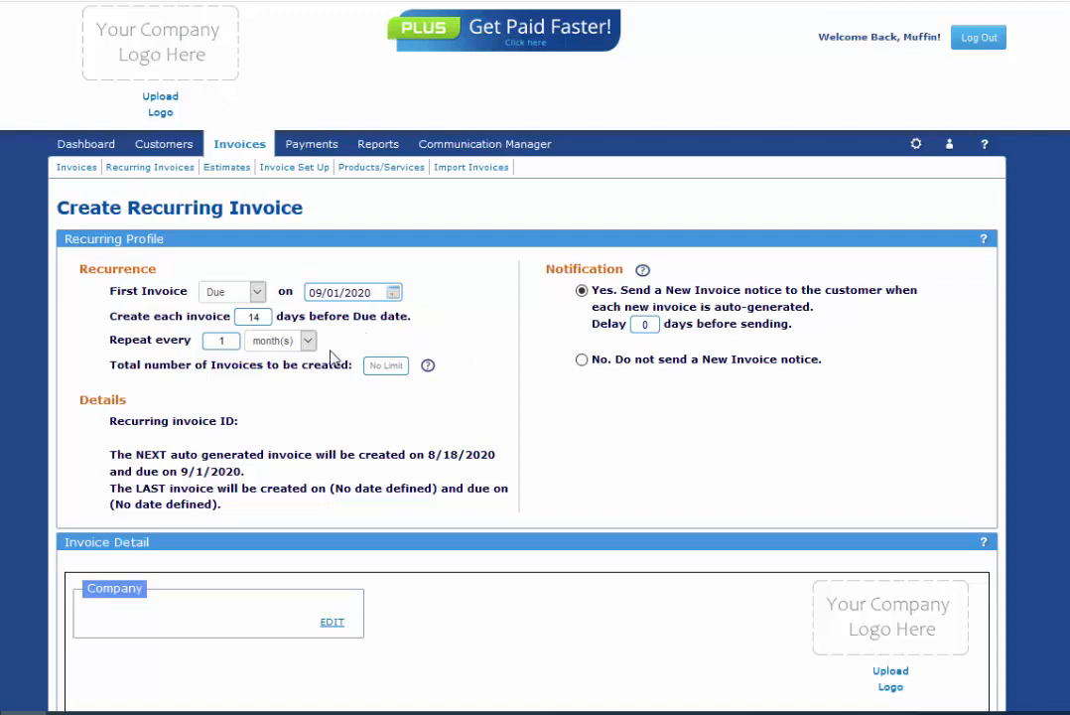
- Try out different repeat intervals for the recurring invoice, such as every 3 months, yearly and every 7 days
{"action": "double_click", "coordinate": [242, 342]}
{"action": "type", "text": "3"}
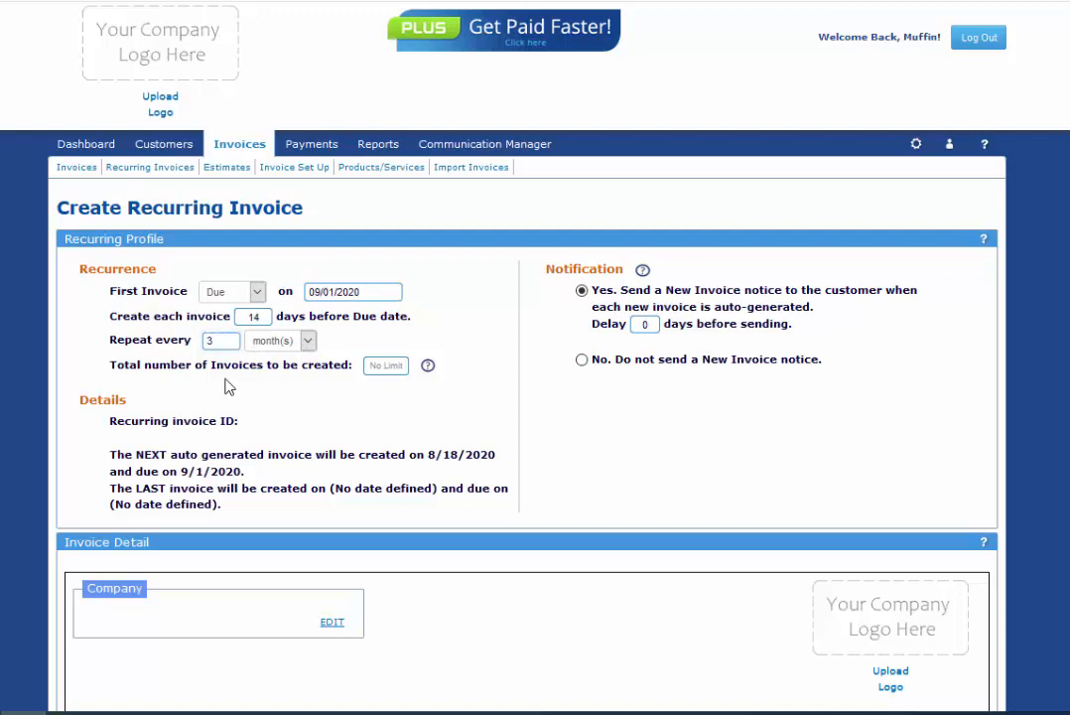
{"action": "left_click", "coordinate": [298, 341]}
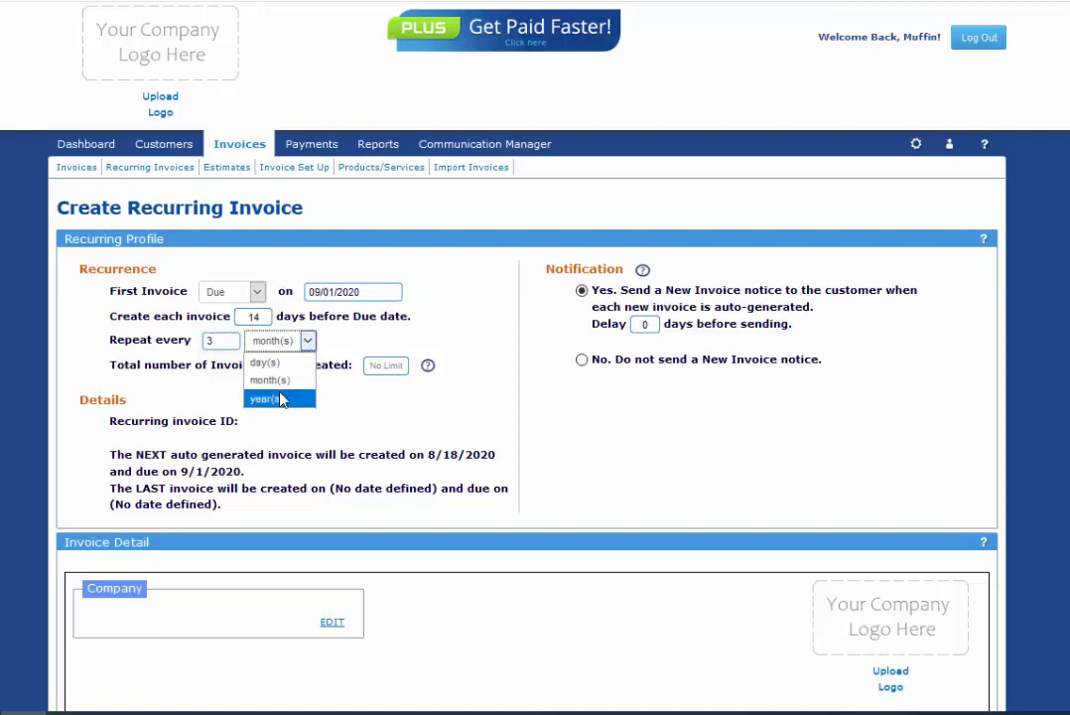
{"action": "left_click", "coordinate": [282, 400]}
{"action": "type", "text": "1"}
{"action": "left_click", "coordinate": [307, 341]}
{"action": "left_click", "coordinate": [282, 363]}
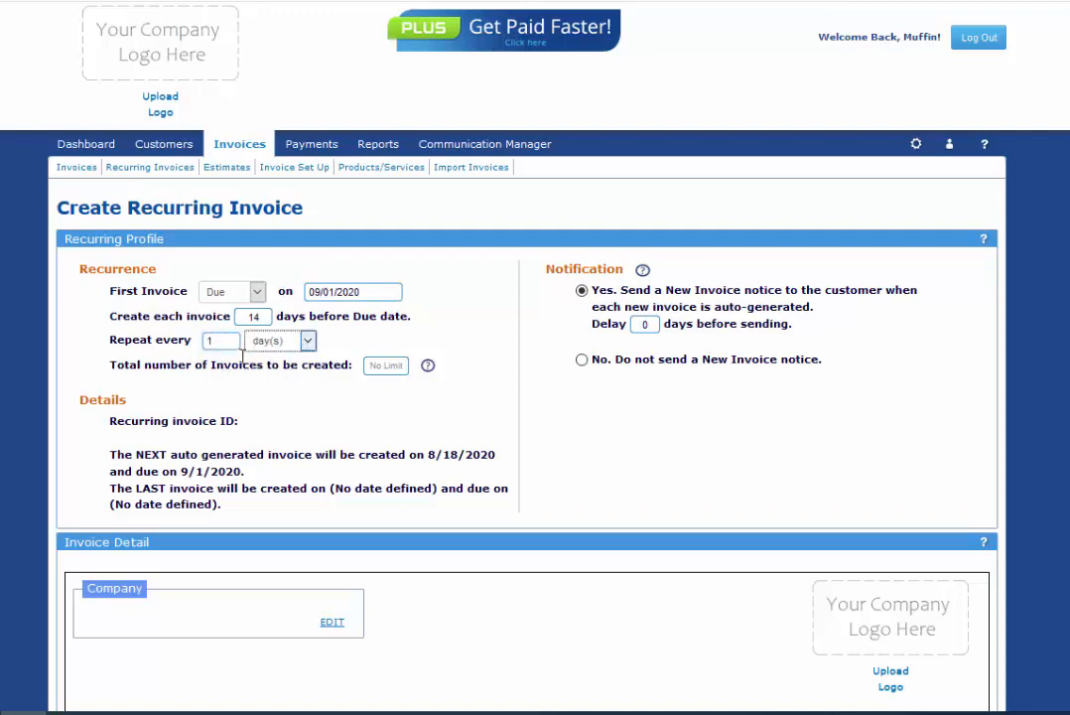
{"action": "double_click", "coordinate": [231, 342]}
{"action": "type", "text": "7"}
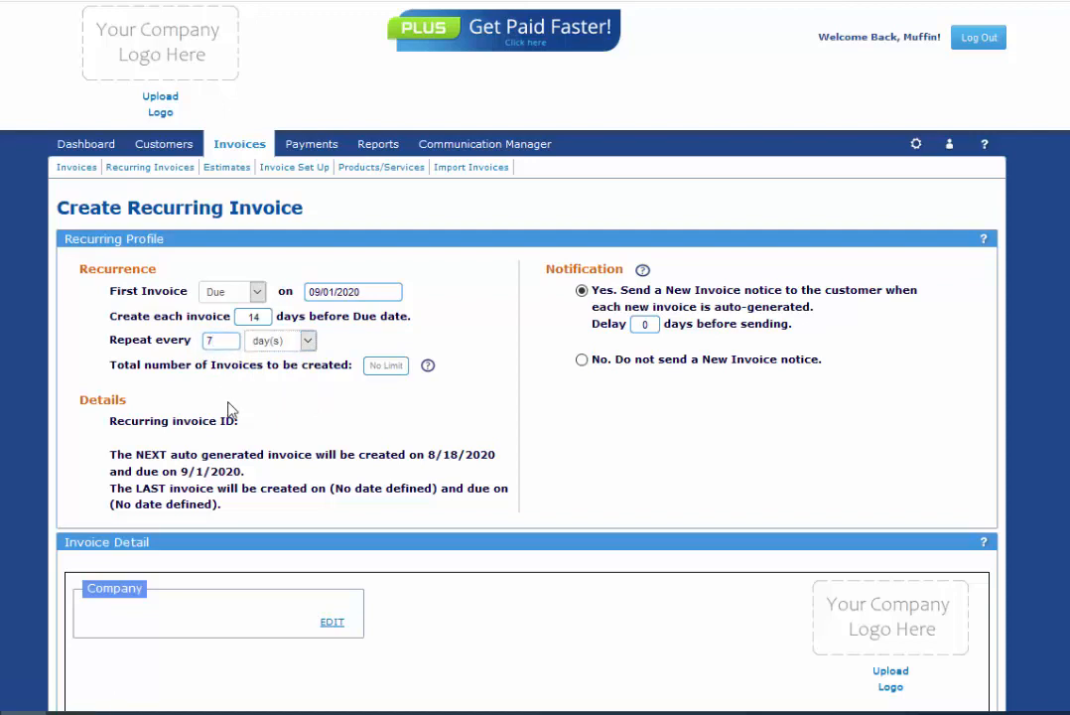
- Set the recurring invoice to repeat every 1 month
{"action": "left_click", "coordinate": [308, 341]}
{"action": "left_click", "coordinate": [284, 380]}
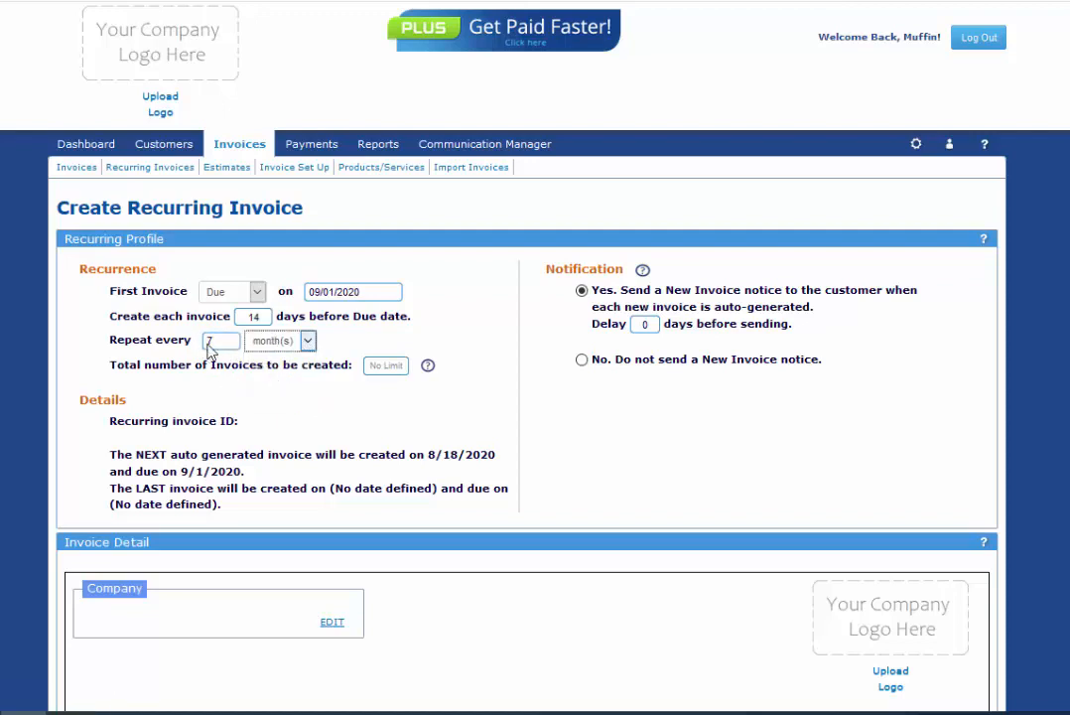
{"action": "left_click", "coordinate": [221, 340]}
{"action": "key", "text": "BackSpace"}
{"action": "type", "text": "1"}
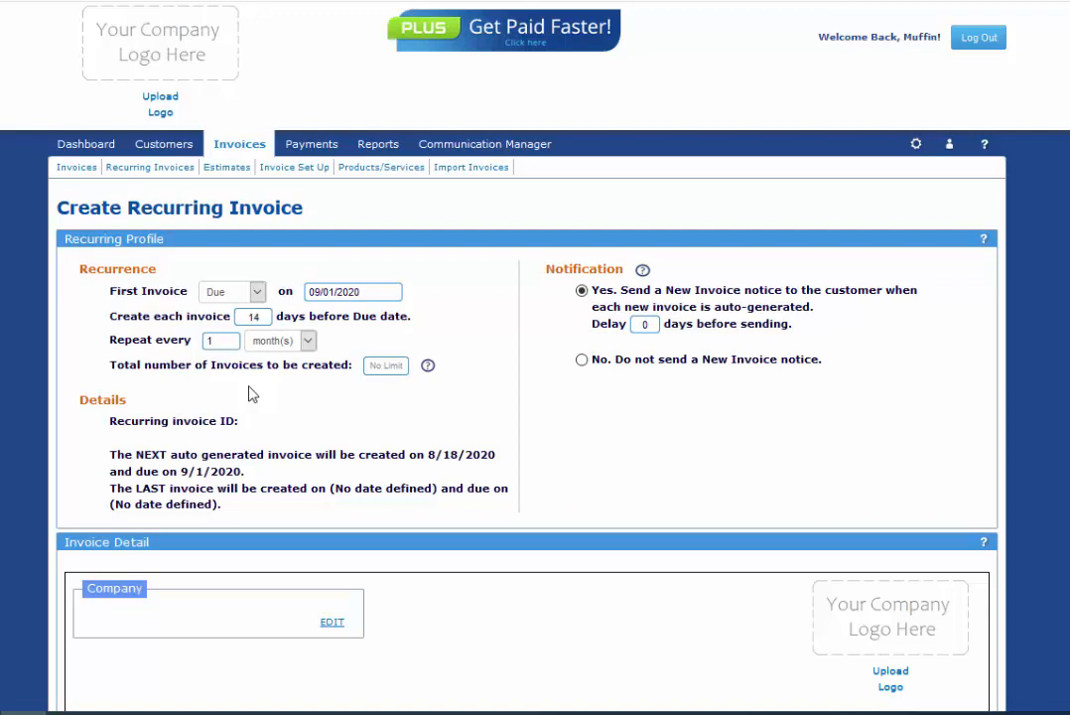
- Try limiting the total number of invoices to 12, and clear the value again for no limit
{"action": "mouse_move", "coordinate": [426, 369]}
{"action": "left_click", "coordinate": [389, 367]}
{"action": "type", "text": "12"}
{"action": "left_click", "coordinate": [392, 425]}
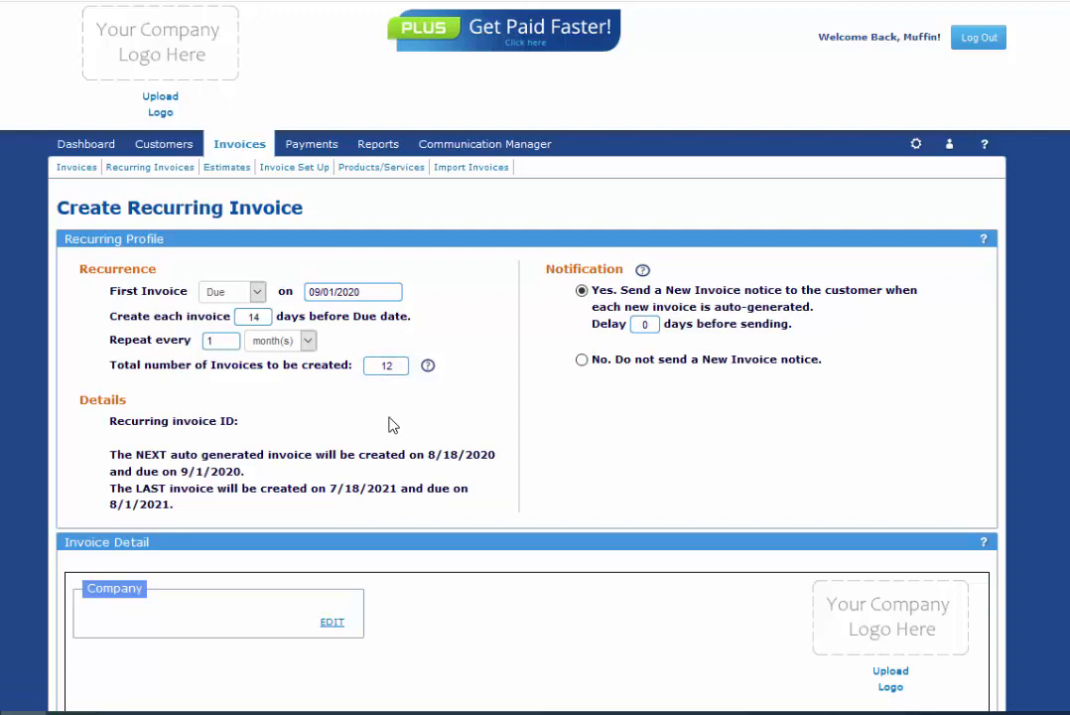
{"action": "double_click", "coordinate": [368, 367]}
{"action": "key", "text": "BackSpace"}
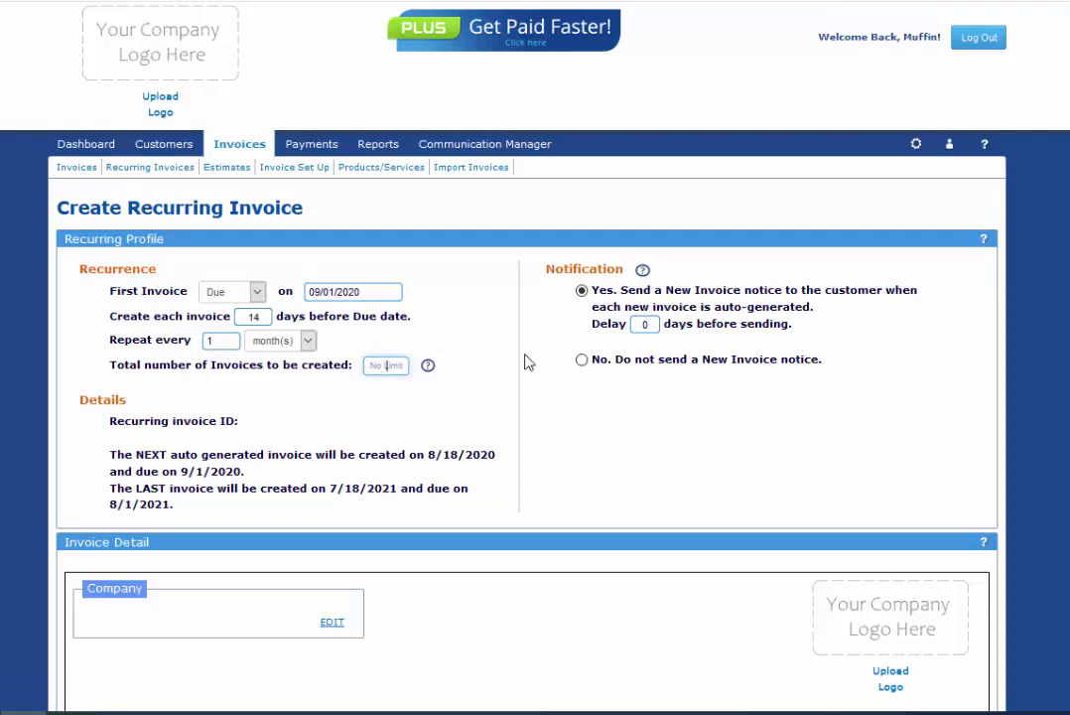
{"action": "left_click", "coordinate": [516, 394]}
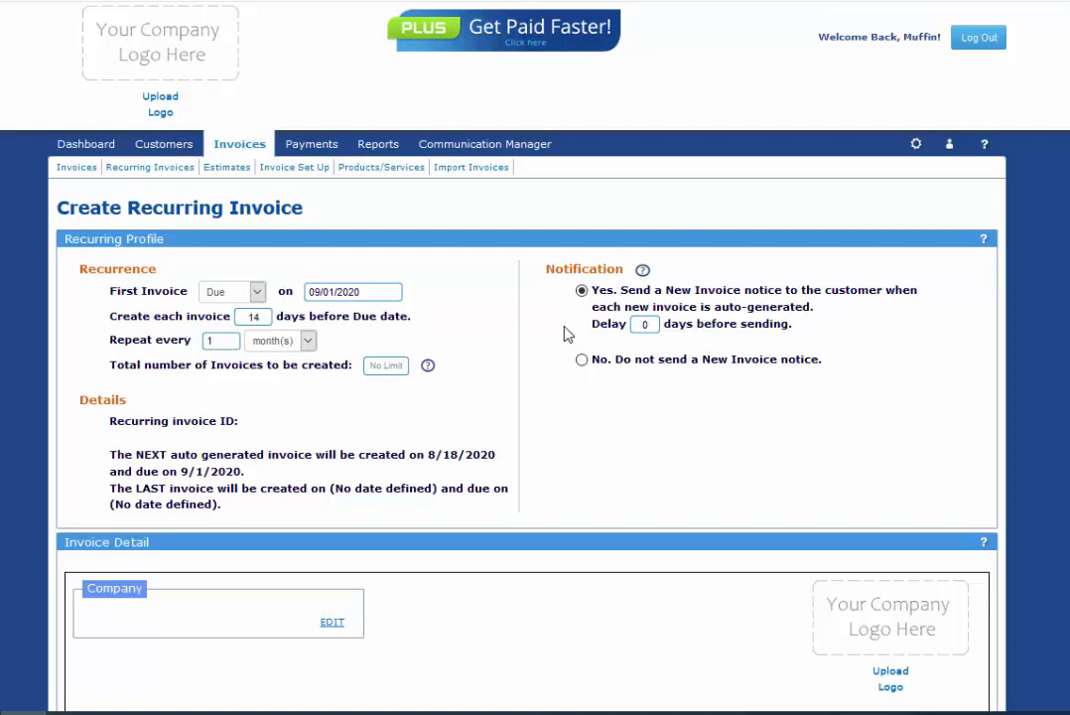
- Try a 3-day notification delay and the option without a New Invoice notice, and switch back to sending the notice
{"action": "double_click", "coordinate": [633, 325]}
{"action": "type", "text": "3"}
{"action": "left_click", "coordinate": [581, 359]}
{"action": "left_click", "coordinate": [583, 292]}
- Fill in the company info with the name ABC Company, its address, phone number and email, and save it
{"action": "scroll", "coordinate": [675, 440], "scroll_direction": "down", "scroll_amount": 4}
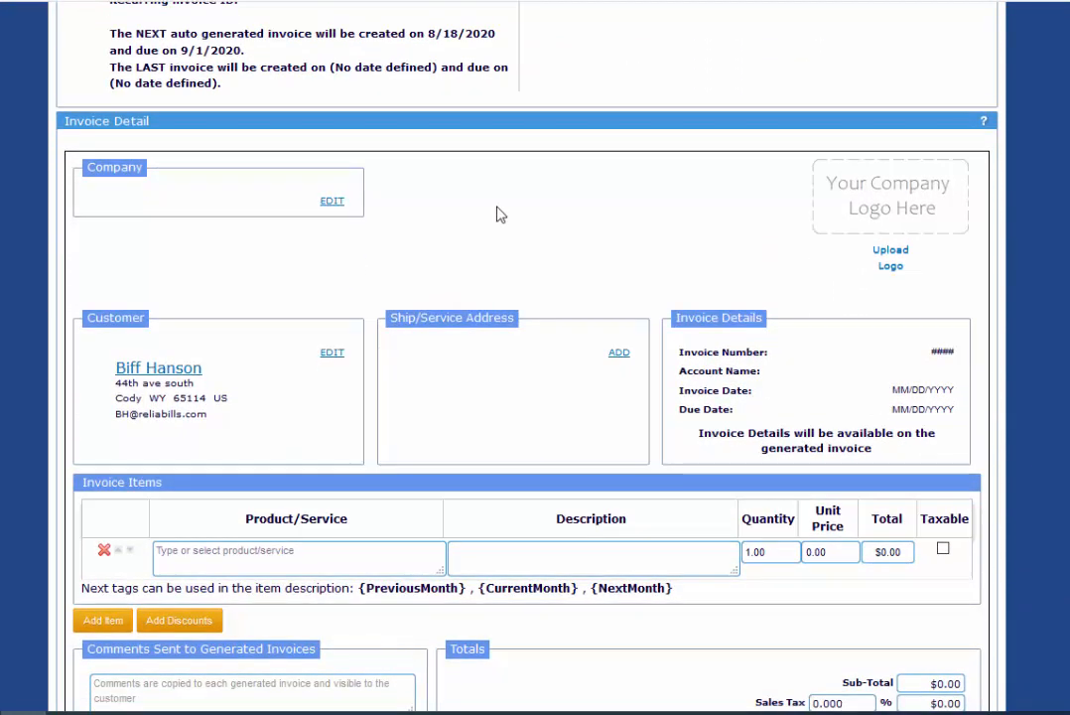
{"action": "left_click", "coordinate": [332, 202]}
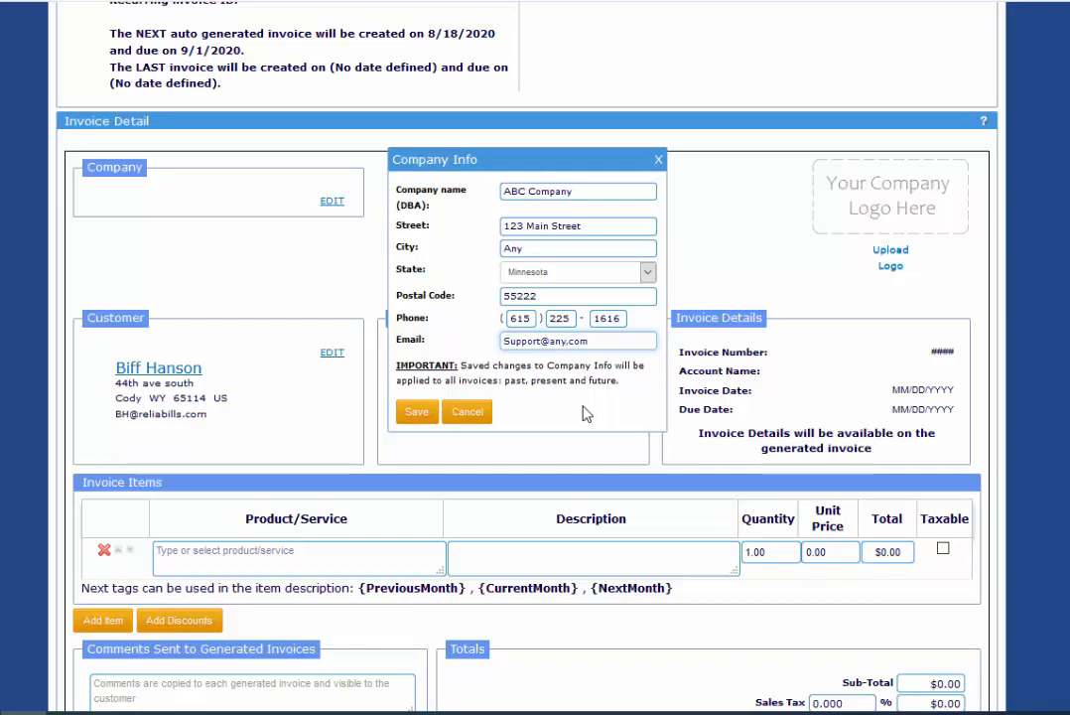
{"action": "left_click", "coordinate": [415, 411]}
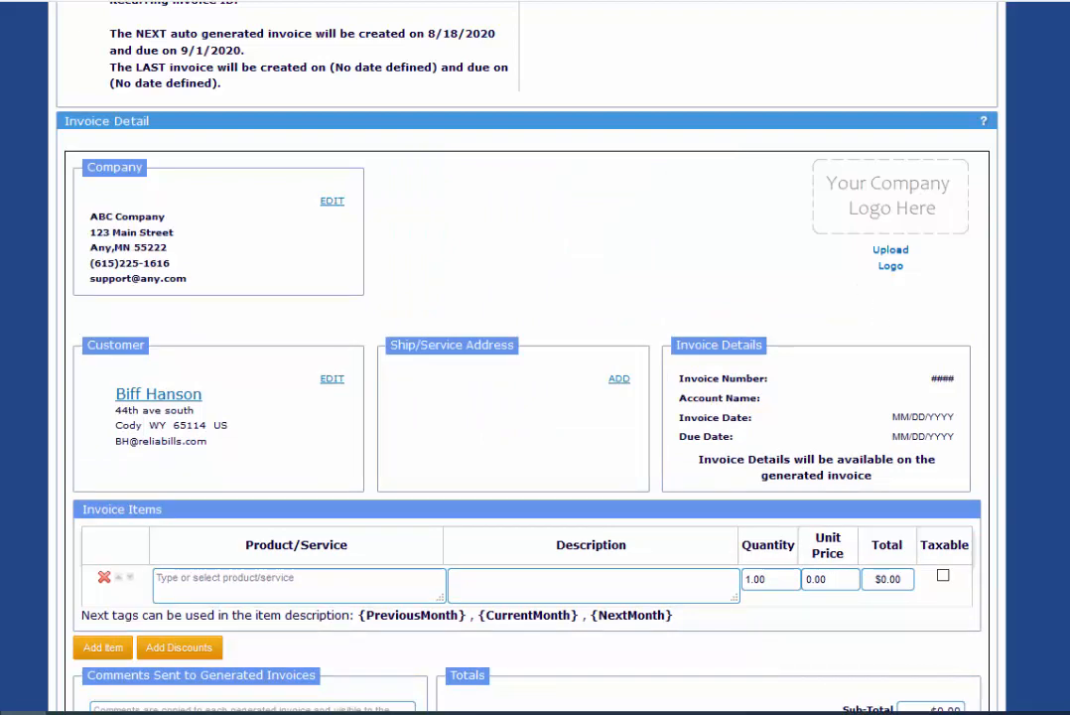
- Enter "test product" as the invoice item with a quantity of 1.00 and a unit price of 150.00
{"action": "scroll", "coordinate": [204, 327], "scroll_direction": "down", "scroll_amount": 5}
{"action": "left_click", "coordinate": [205, 330]}
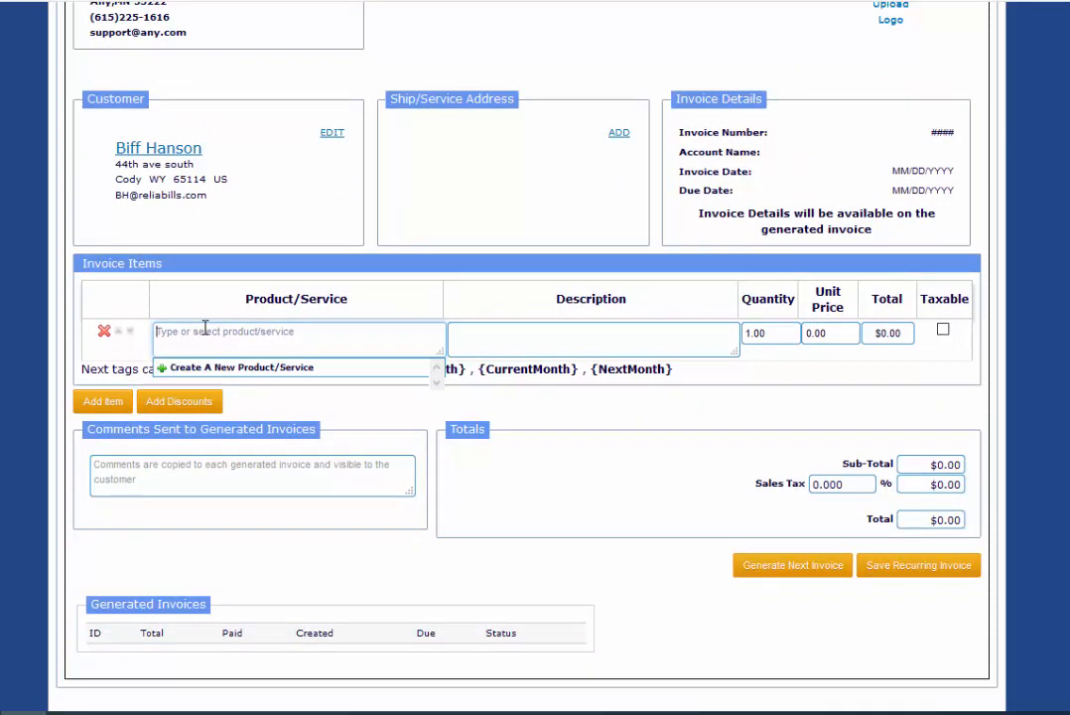
{"action": "type", "text": "test product"}
{"action": "left_click", "coordinate": [477, 331]}
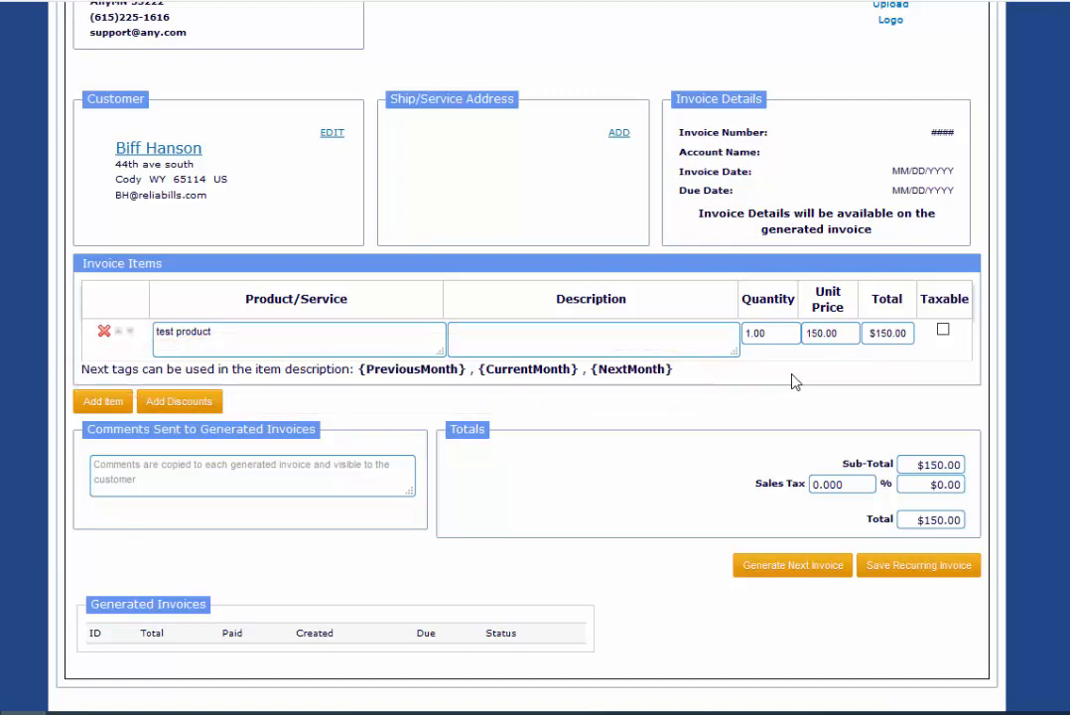
- Enter the item description "For the month of {PreviousMonth}" and change its tag to {NextMonth}
{"action": "left_click", "coordinate": [544, 335]}
{"action": "type", "text": "For the month of "}
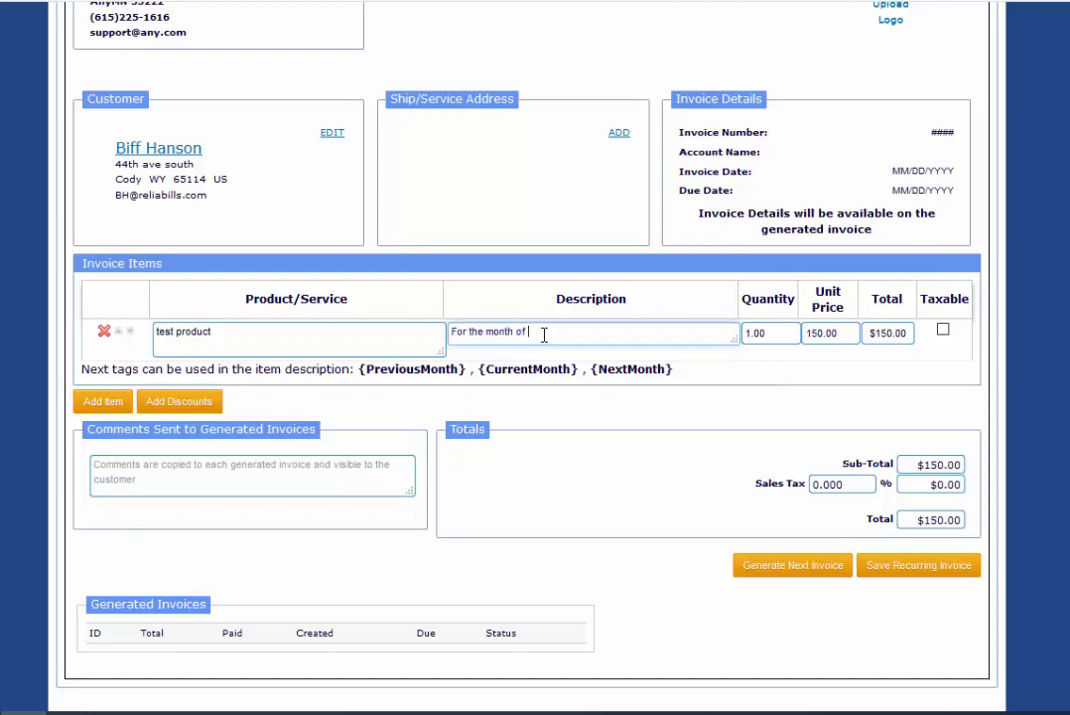
{"action": "type", "text": "{PreviousMonth}"}
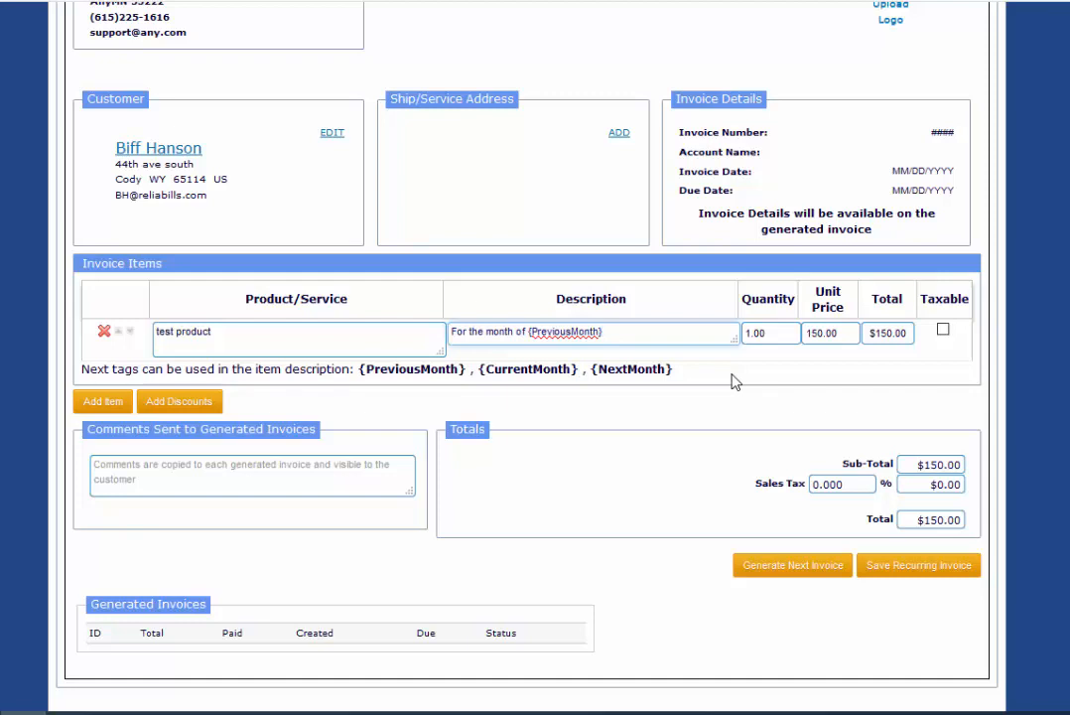
{"action": "left_click_drag", "start_coordinate": [570, 337], "coordinate": [534, 339]}
{"action": "type", "text": "Next"}
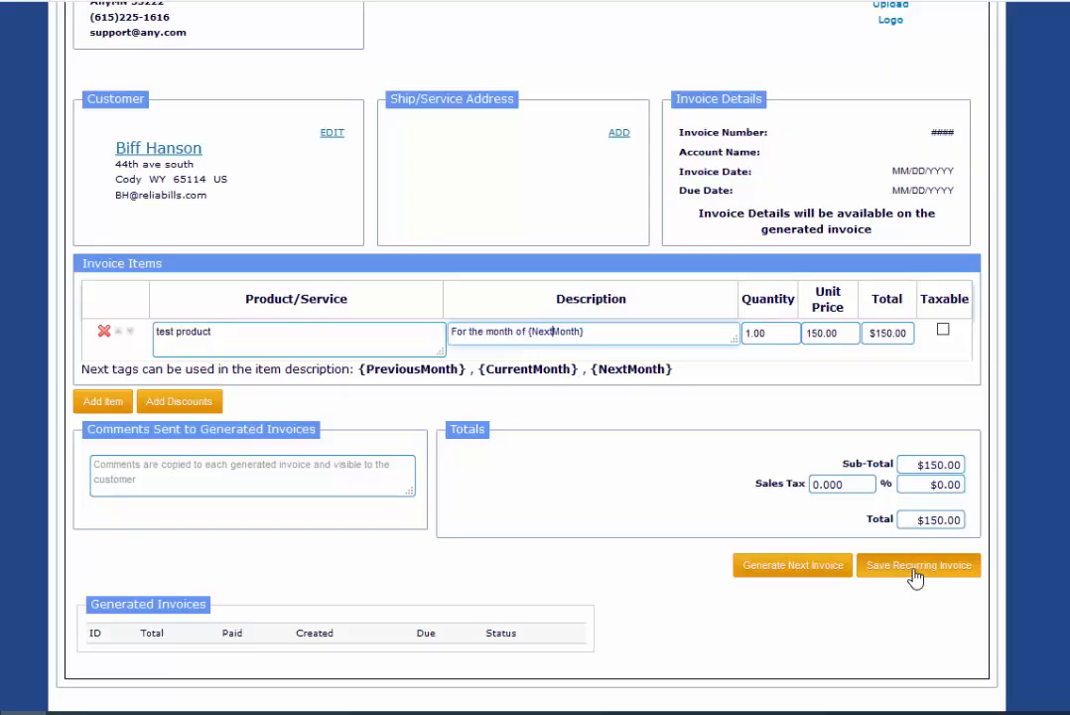
- Save the recurring invoice and generate the next invoice from it
{"action": "left_click", "coordinate": [916, 576]}
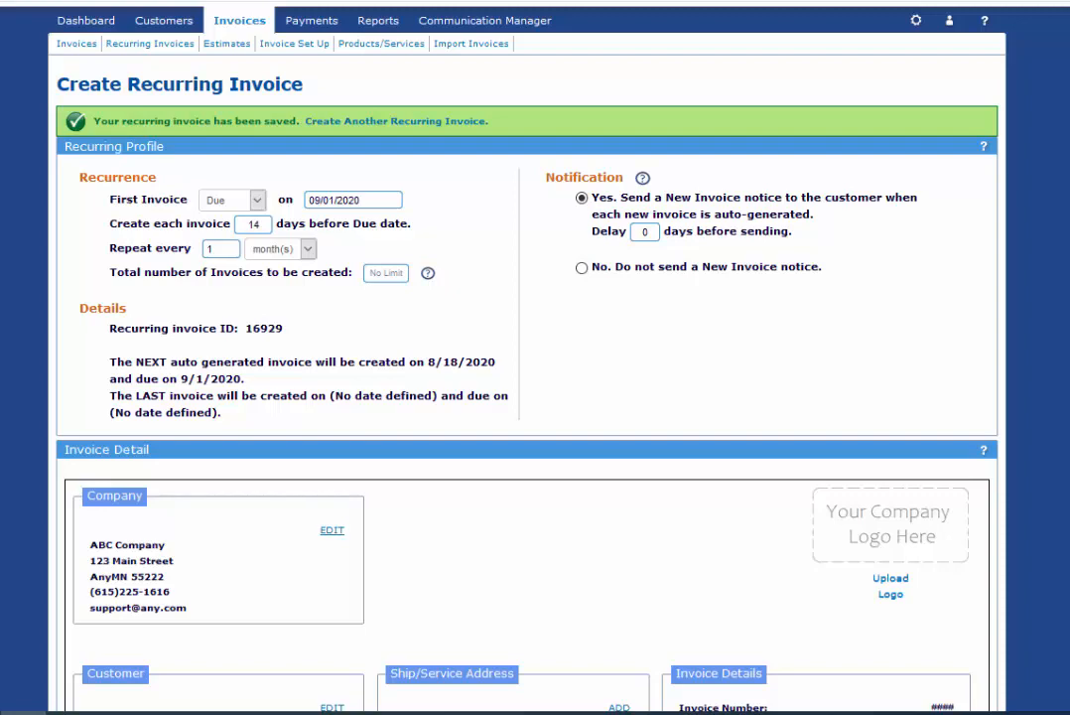
{"action": "scroll", "coordinate": [526, 357], "scroll_direction": "down", "scroll_amount": 10}
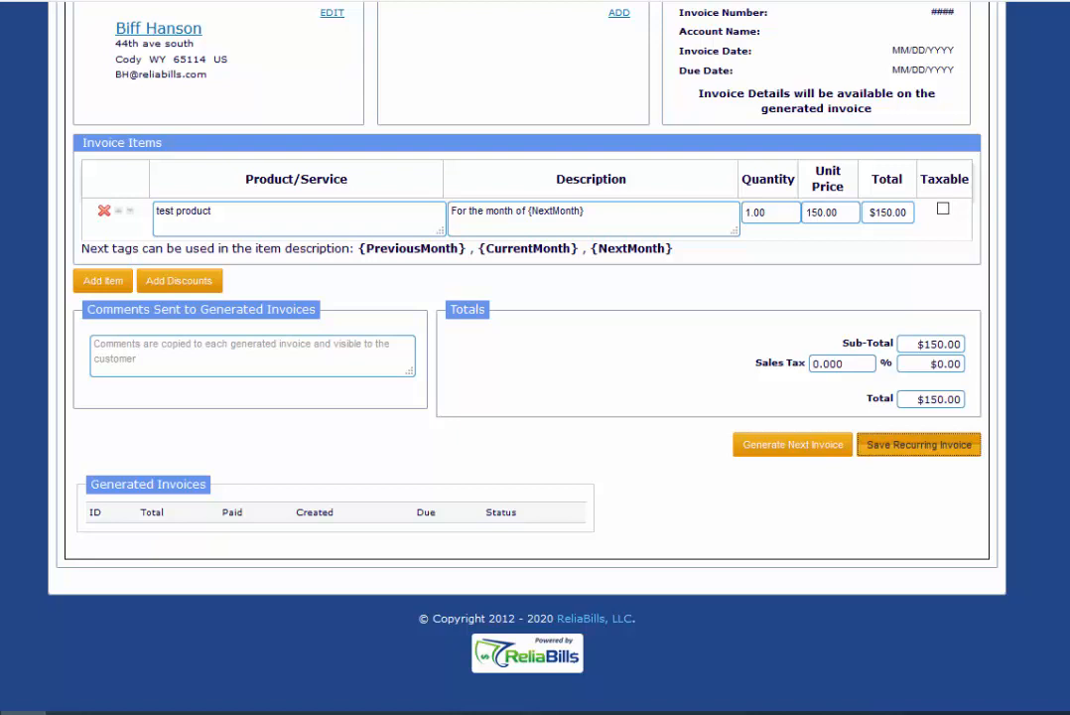
{"action": "left_click", "coordinate": [788, 446]}
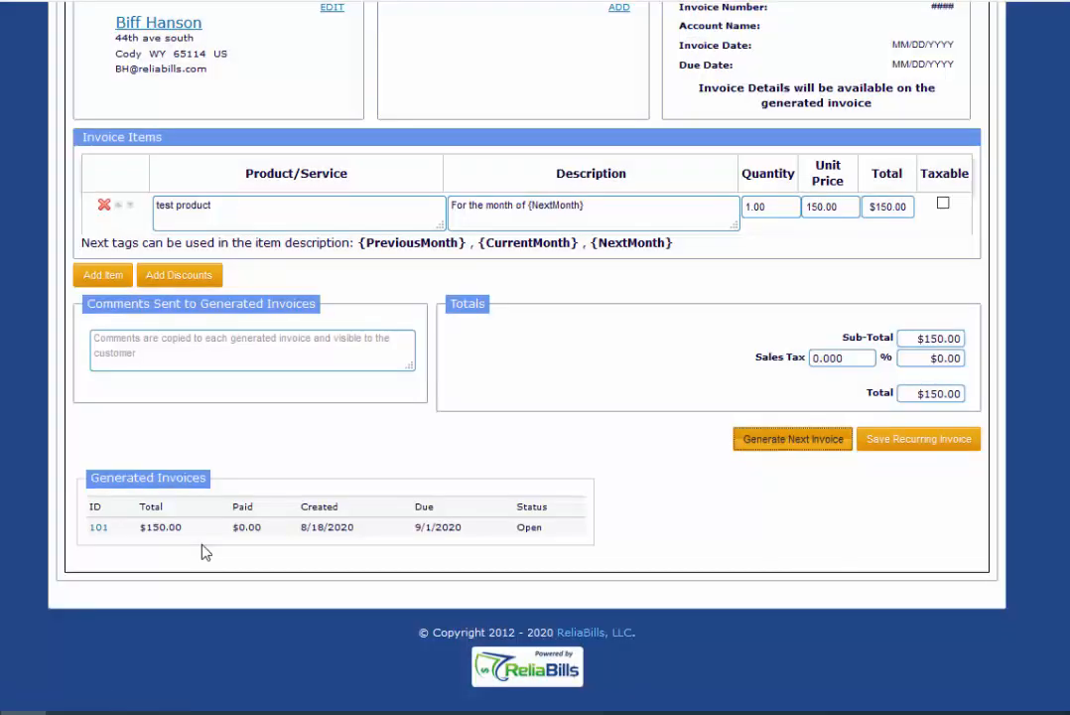
- Open the newly generated invoice from the recurring invoice and review its details, item description and totals
{"action": "left_click", "coordinate": [98, 527]}
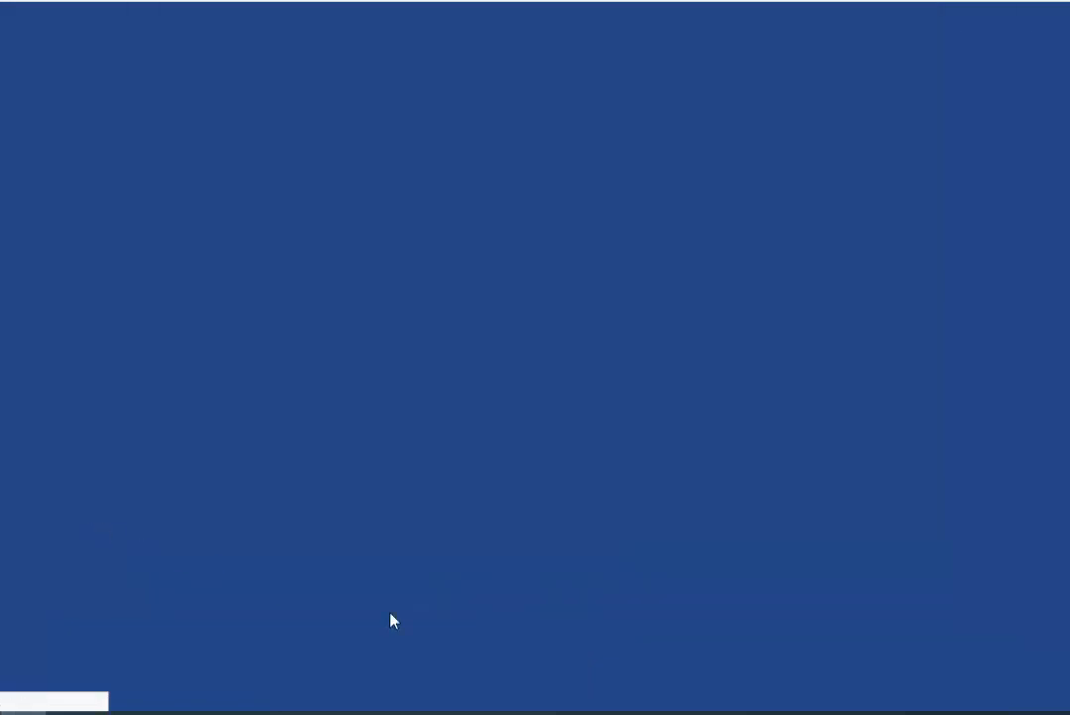
{"action": "scroll", "coordinate": [392, 622], "scroll_direction": "down", "scroll_amount": 3}
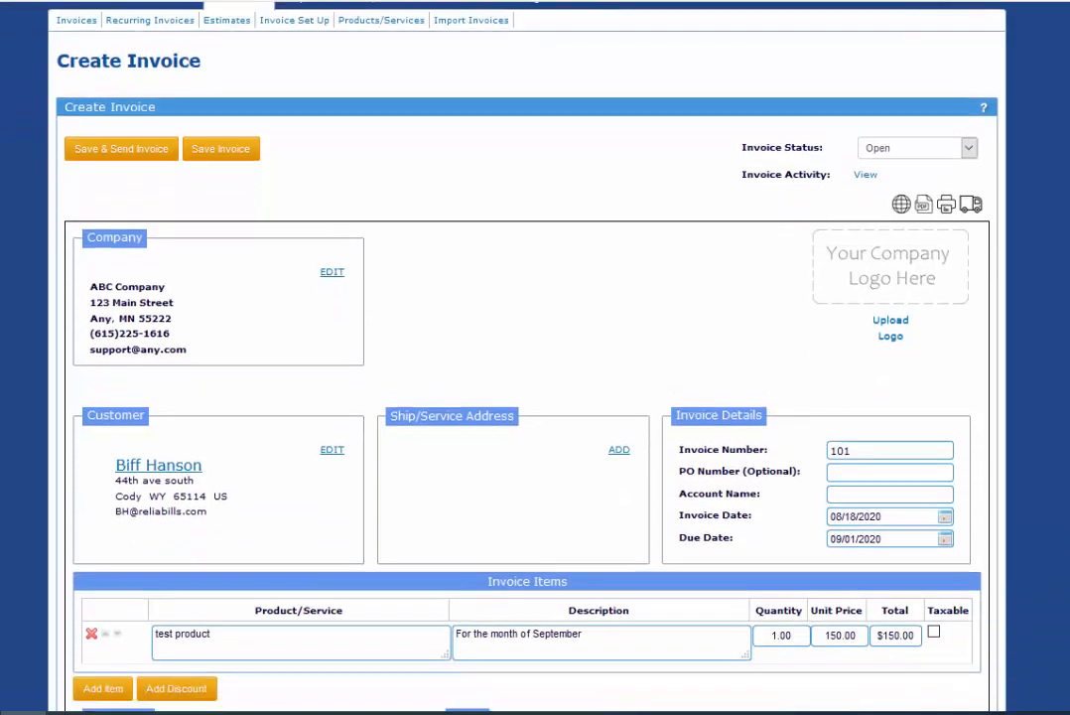
{"action": "scroll", "coordinate": [392, 622], "scroll_direction": "down", "scroll_amount": 1}
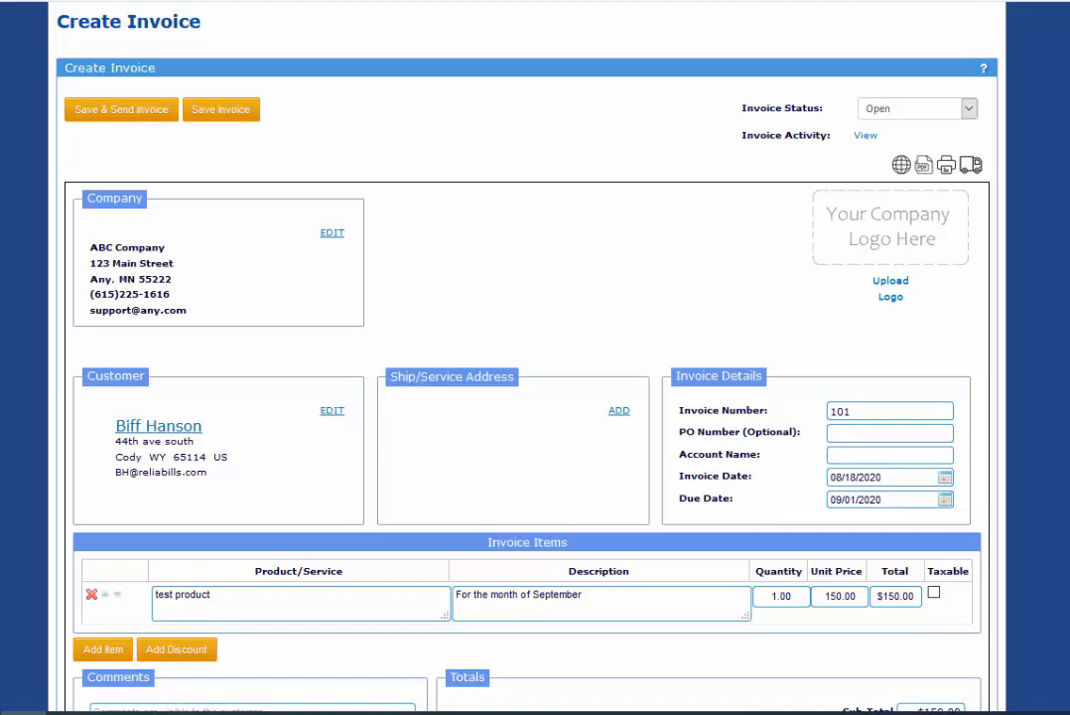
{"action": "scroll", "coordinate": [781, 452], "scroll_direction": "down", "scroll_amount": 3}
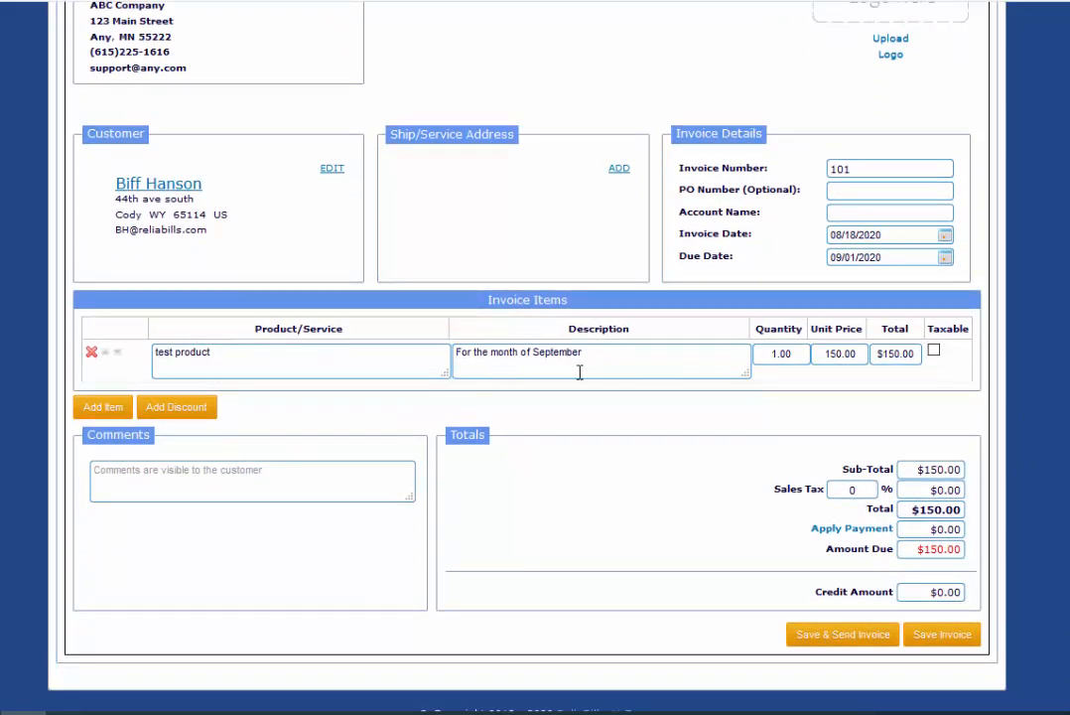
- Add a 10.00 percentage discount with the text "Referral Discount" to the generated invoice and save it
{"action": "left_click", "coordinate": [194, 409]}
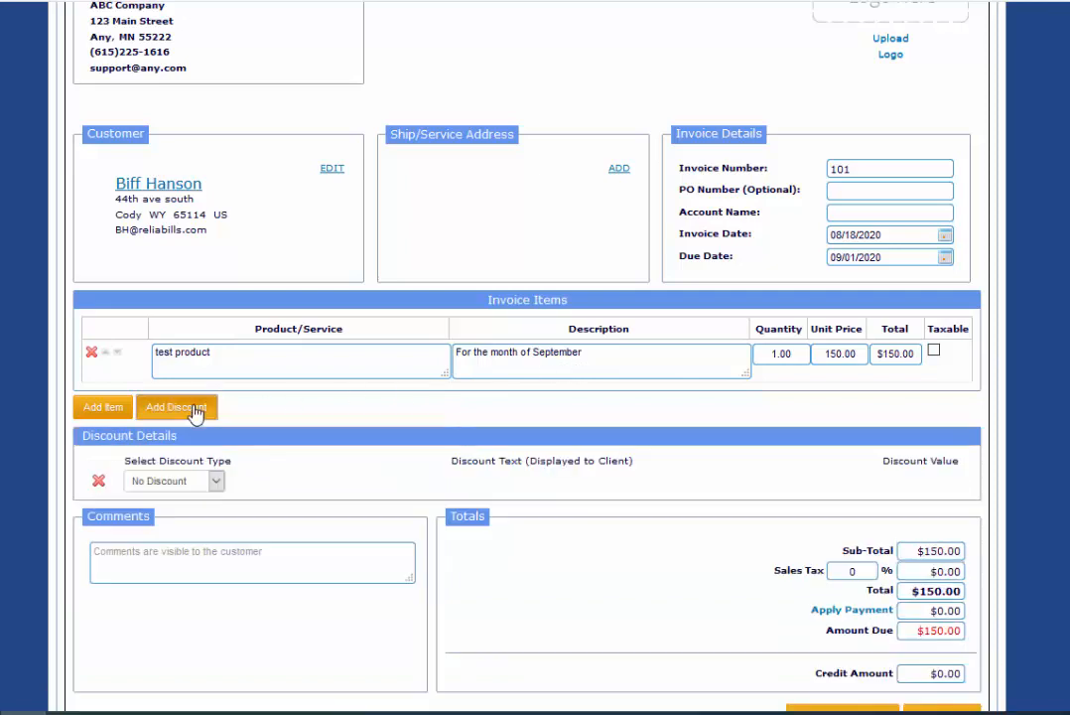
{"action": "left_click", "coordinate": [211, 481]}
{"action": "left_click", "coordinate": [184, 520]}
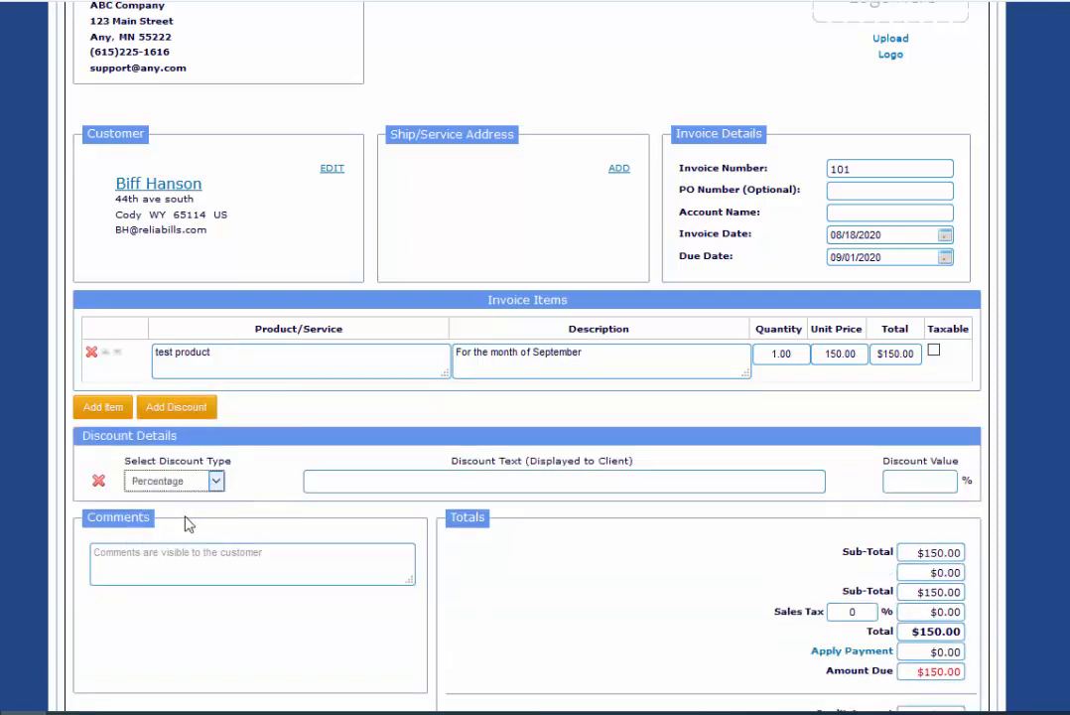
{"action": "left_click", "coordinate": [649, 487]}
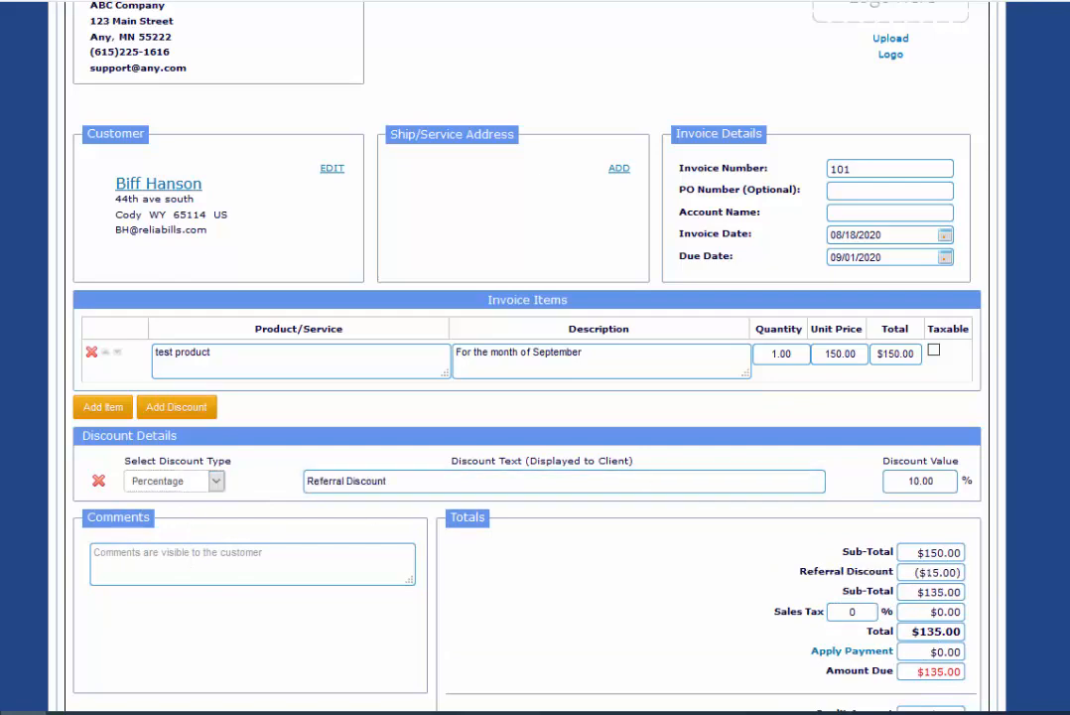
{"action": "scroll", "coordinate": [535, 357], "scroll_direction": "down", "scroll_amount": 3}
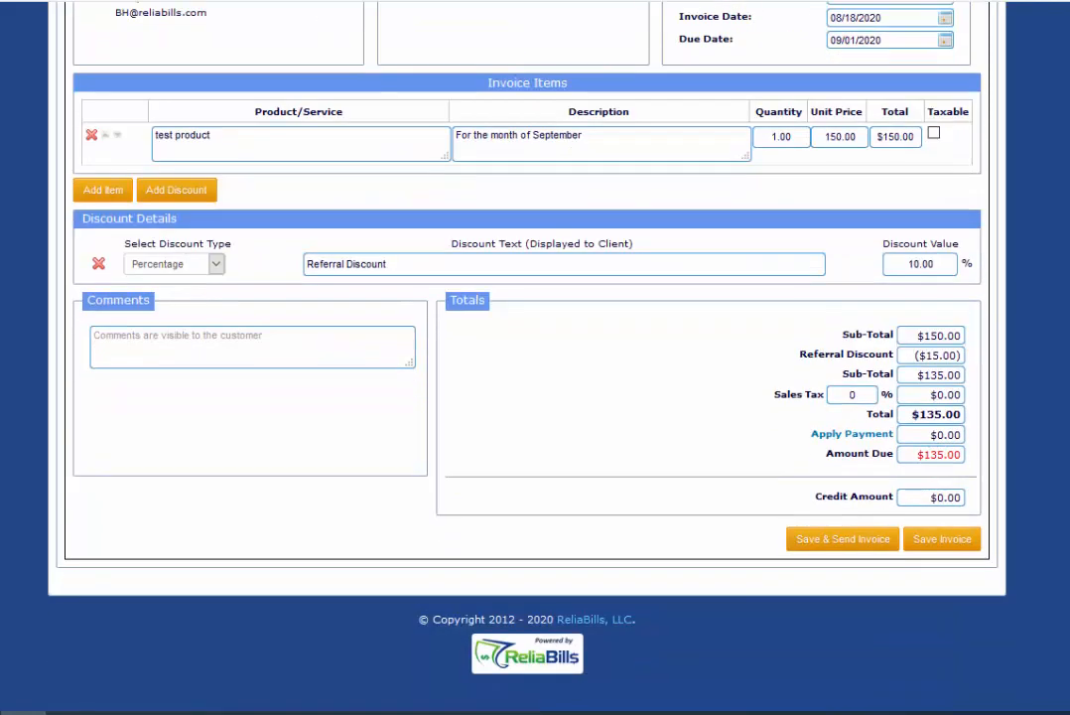
{"action": "left_click", "coordinate": [954, 543]}
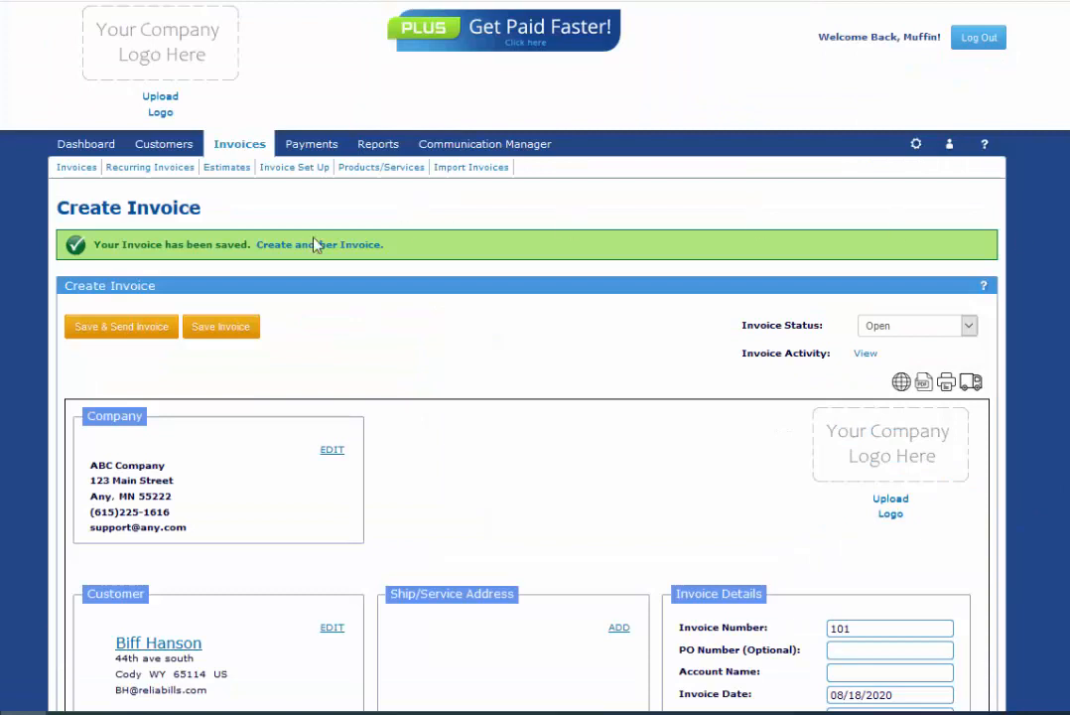
- Reopen the customer's recurring invoice from the recurring invoices list and review its items, generated invoices and recurrence profile
{"action": "left_click", "coordinate": [159, 169]}
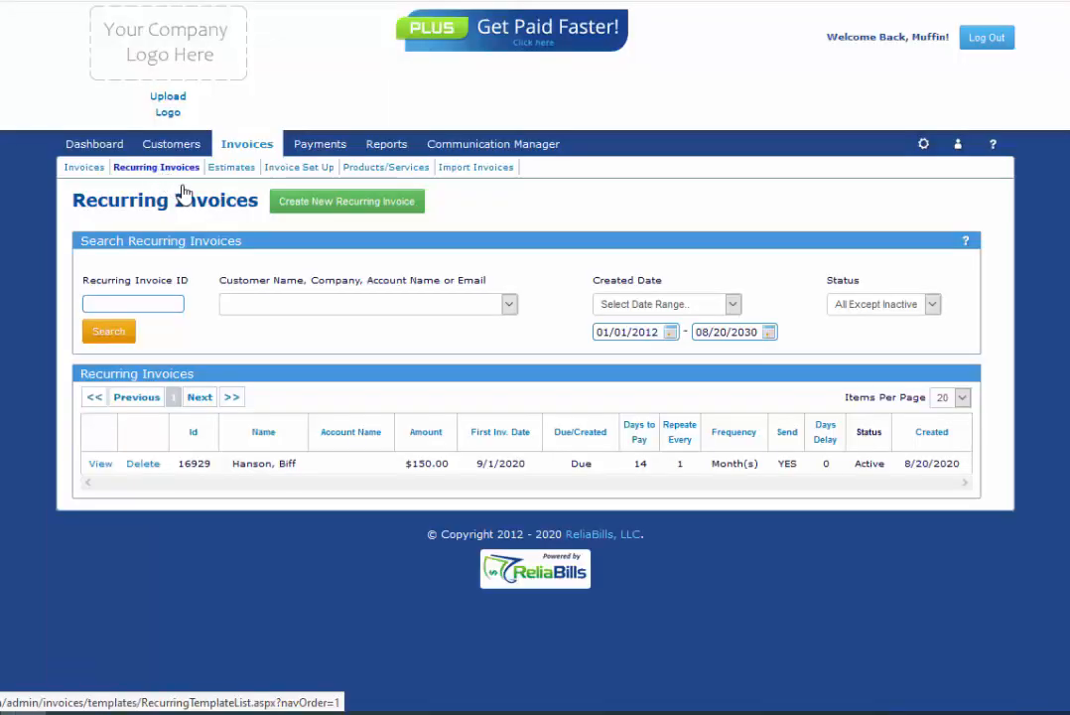
{"action": "left_click", "coordinate": [99, 465]}
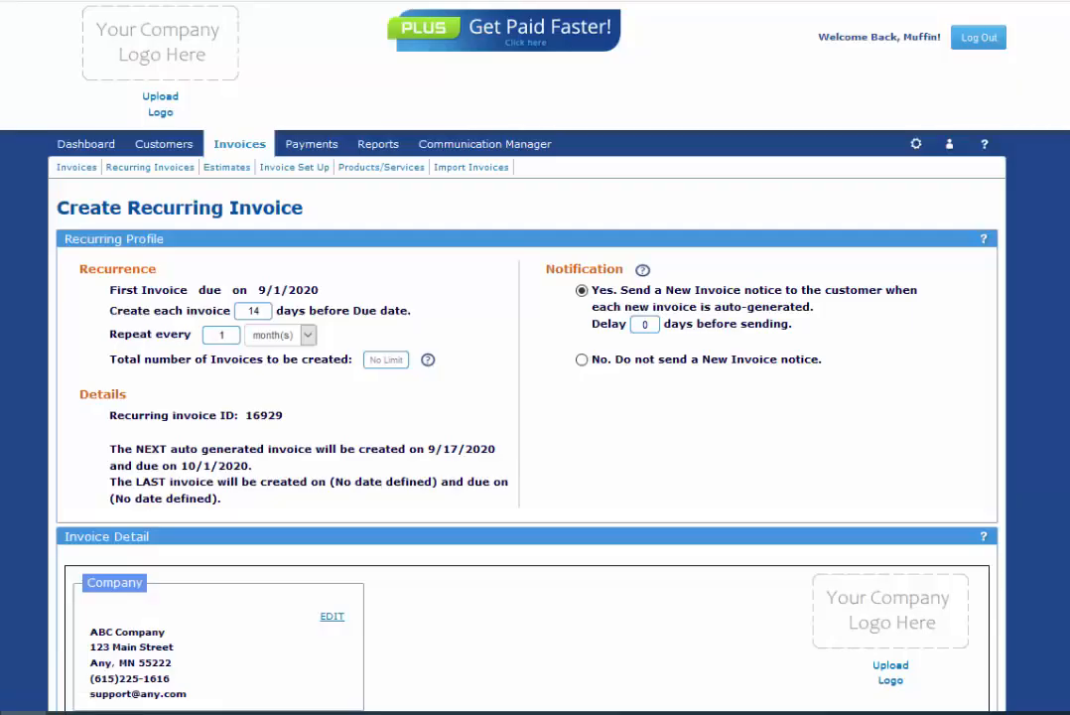
{"action": "scroll", "coordinate": [536, 397], "scroll_direction": "down", "scroll_amount": 5}
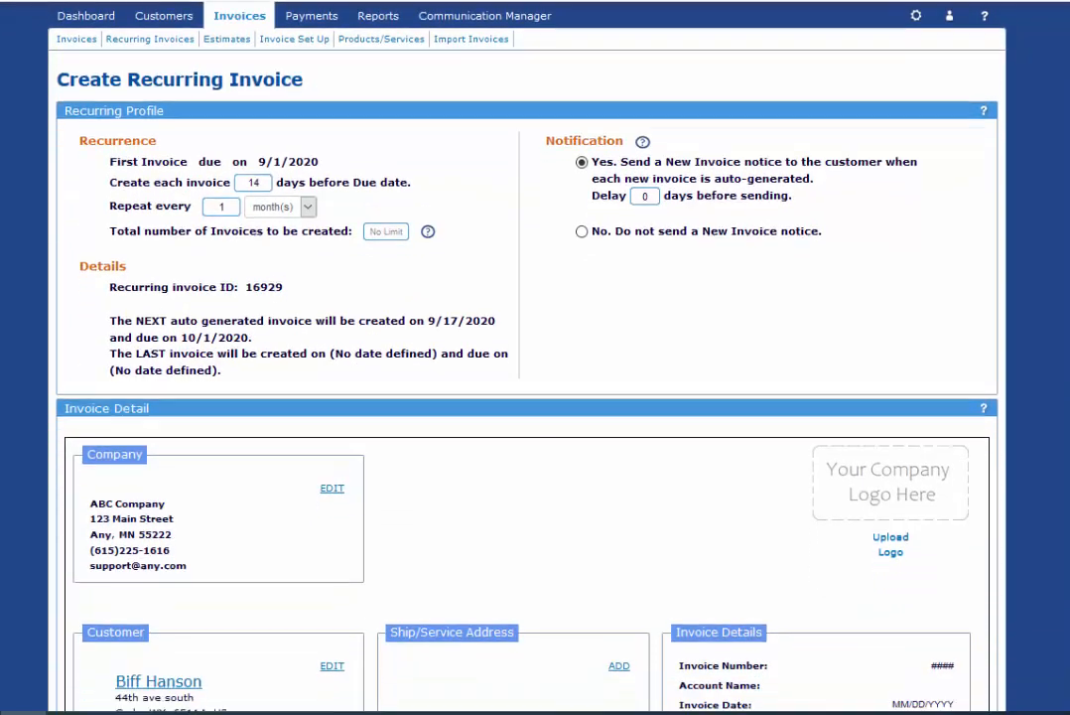
{"action": "scroll", "coordinate": [535, 398], "scroll_direction": "down", "scroll_amount": 6}
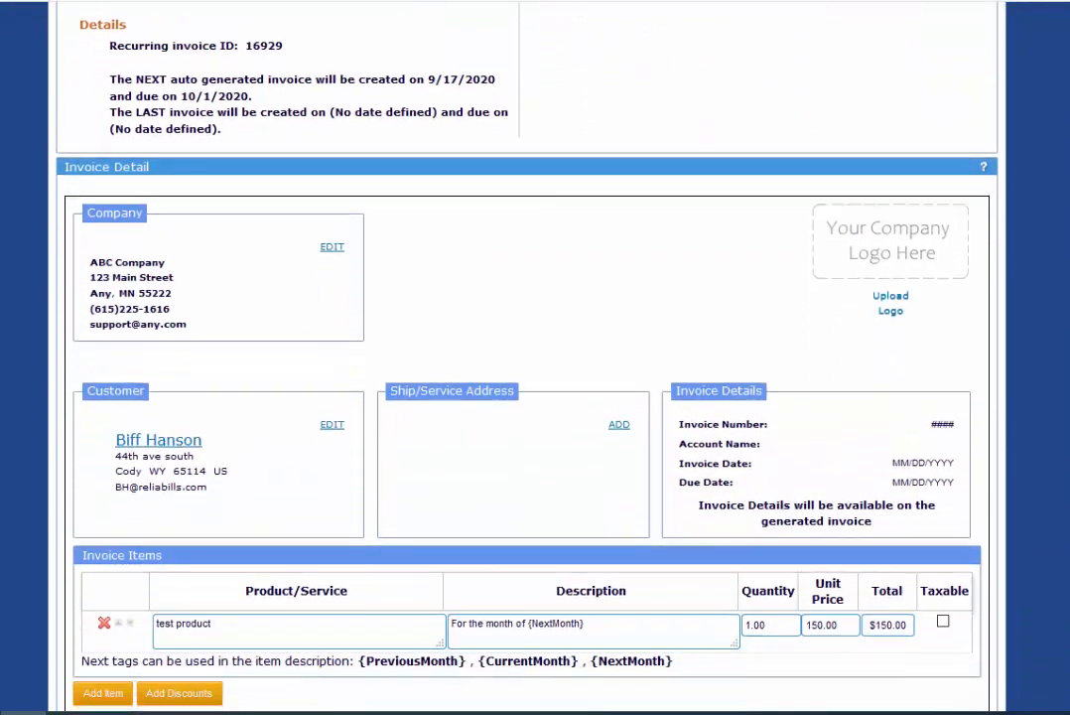
{"action": "scroll", "coordinate": [535, 397], "scroll_direction": "down", "scroll_amount": 3}
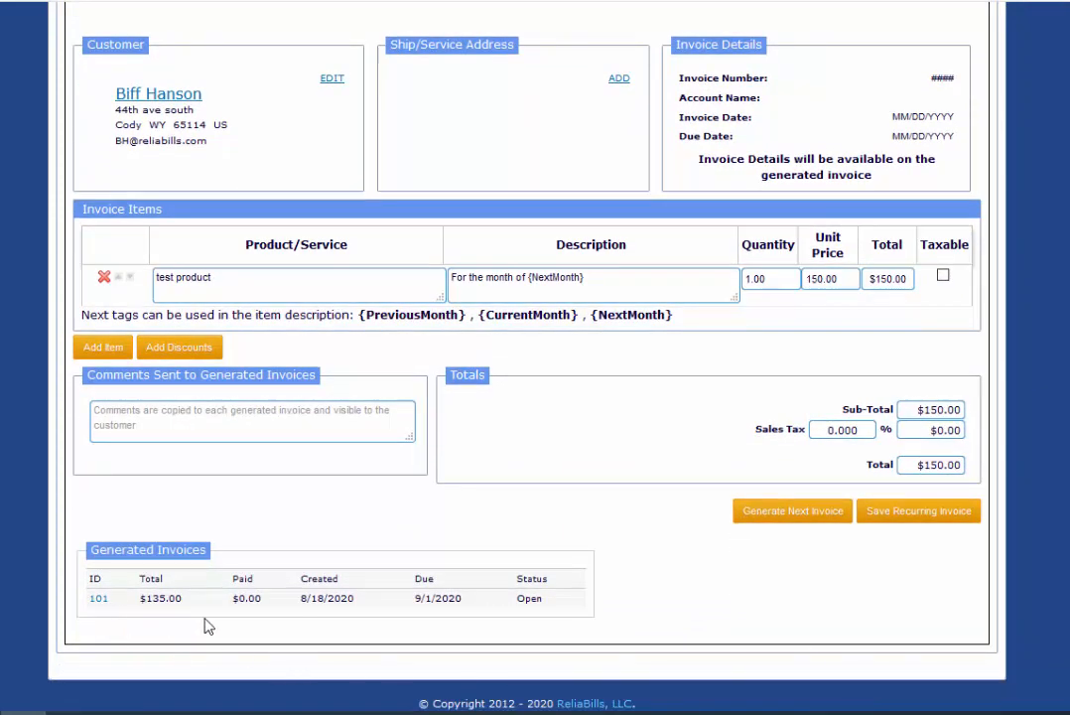
{"action": "scroll", "coordinate": [208, 626], "scroll_direction": "up", "scroll_amount": 6}
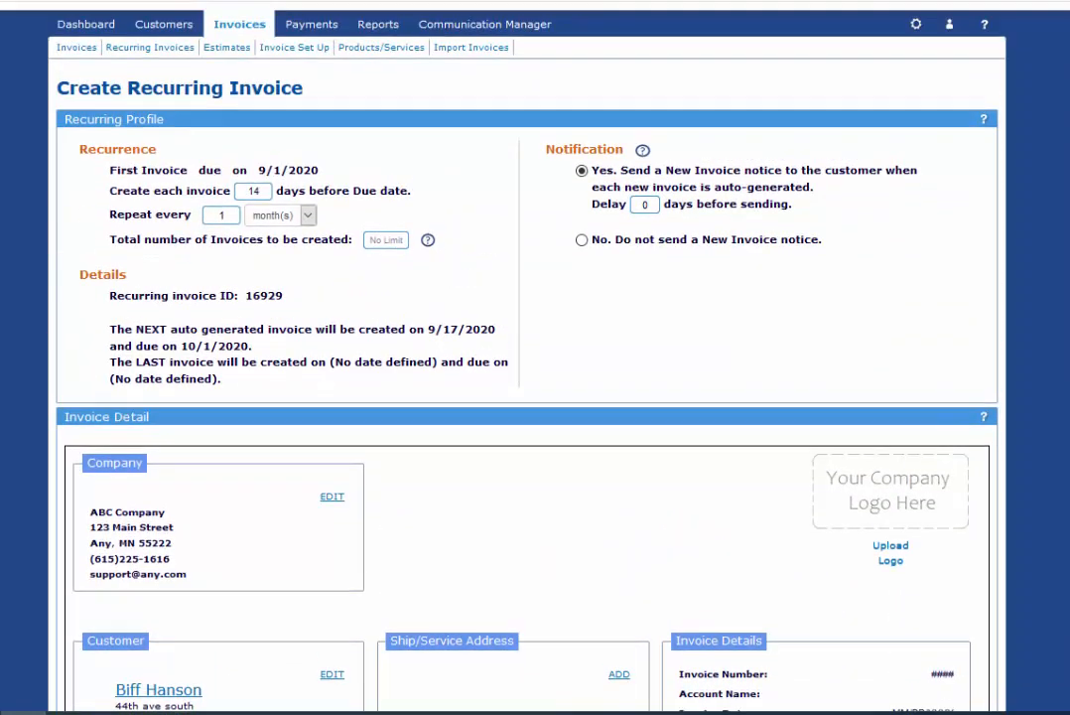